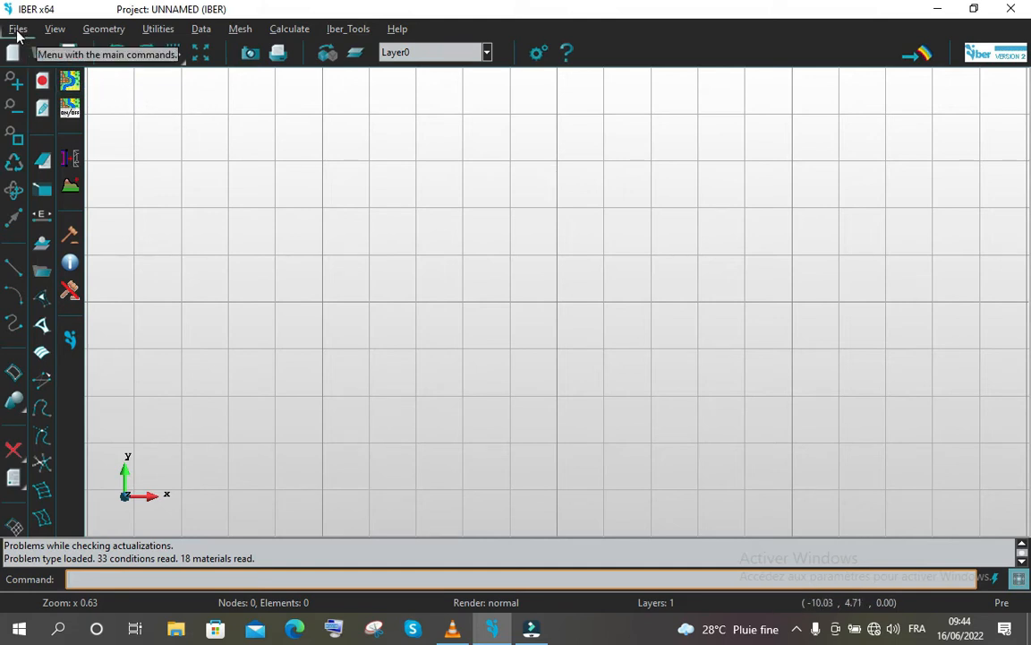
- Import the watershed geometry from the shapefile Bassin_versant_Bidjoro.shp in the Modélisation_SB_12 folder
left_click(22, 33)
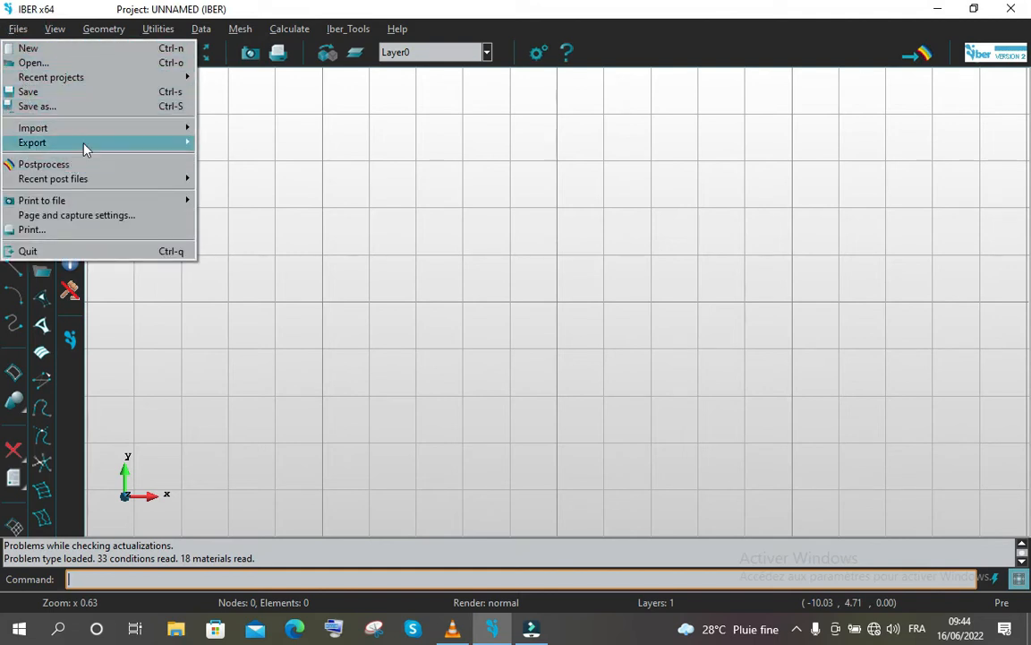
mouse_move(116, 129)
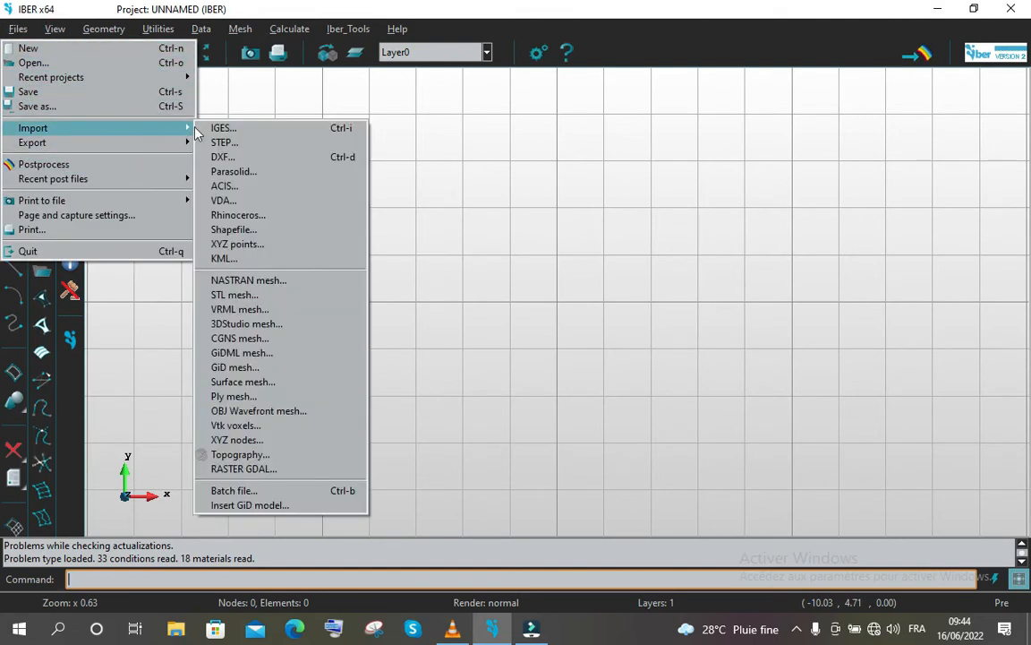
left_click(240, 229)
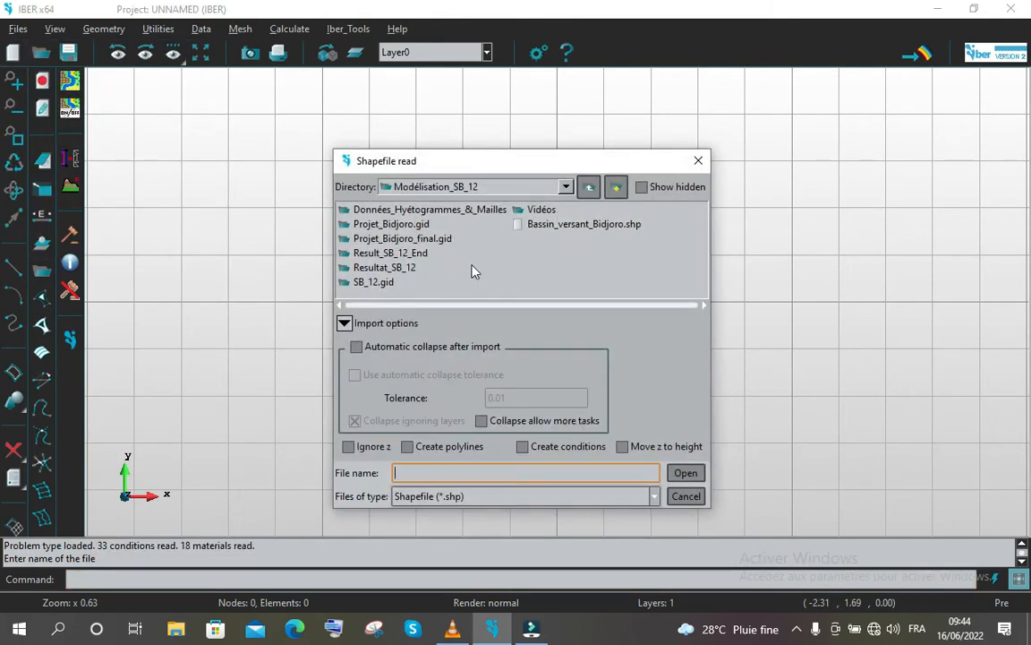
left_click(545, 226)
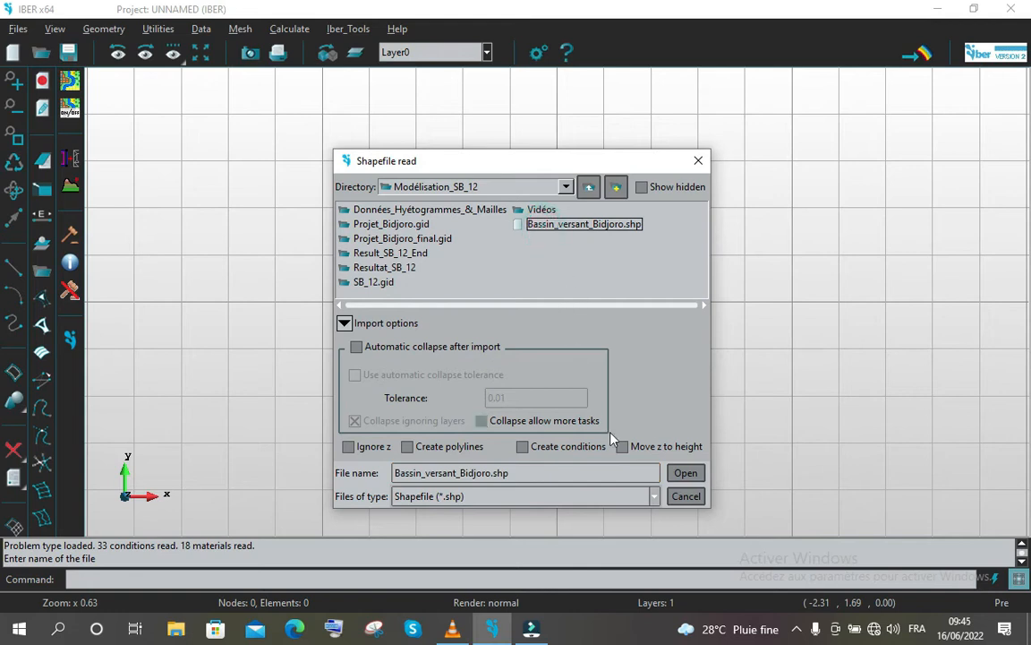
left_click(687, 474)
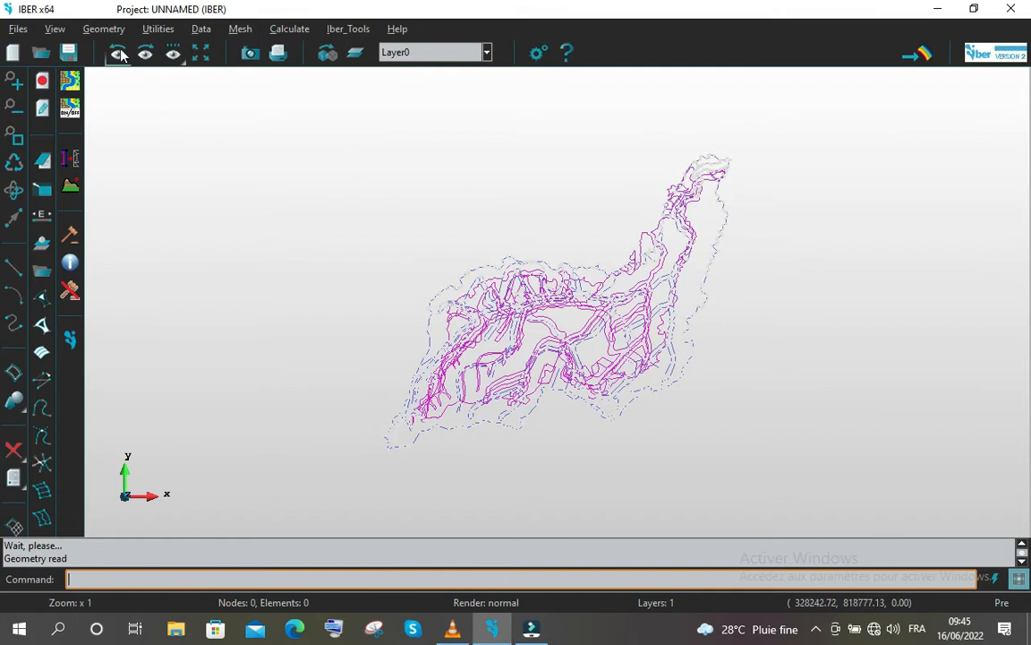
- Save the project as Projet_Bidjoro_End in the Modélisation_SB_12 folder
left_click(68, 51)
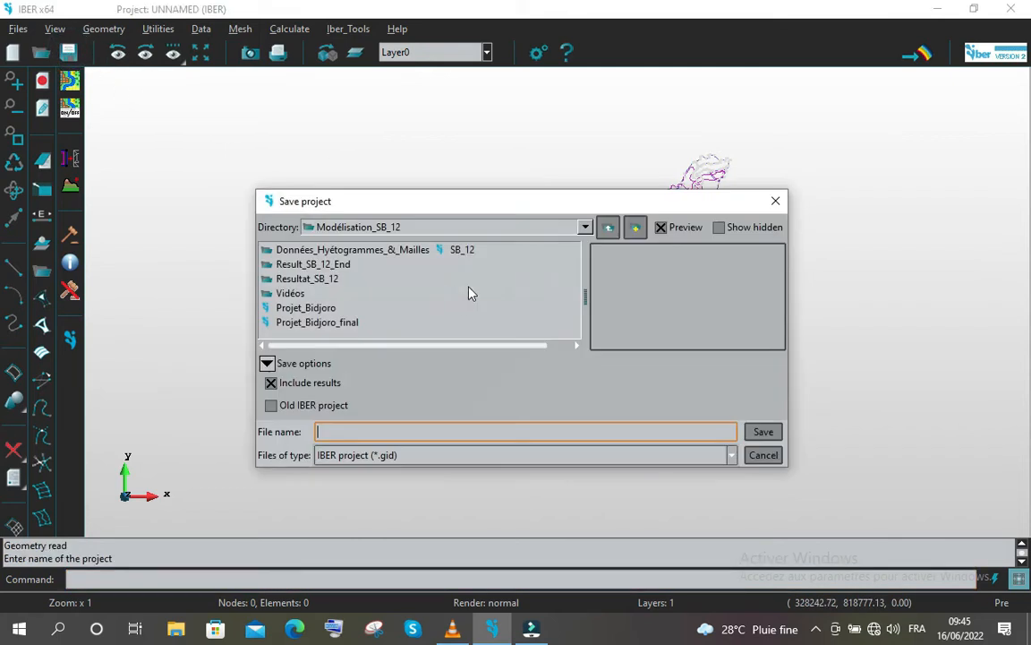
left_click(358, 433)
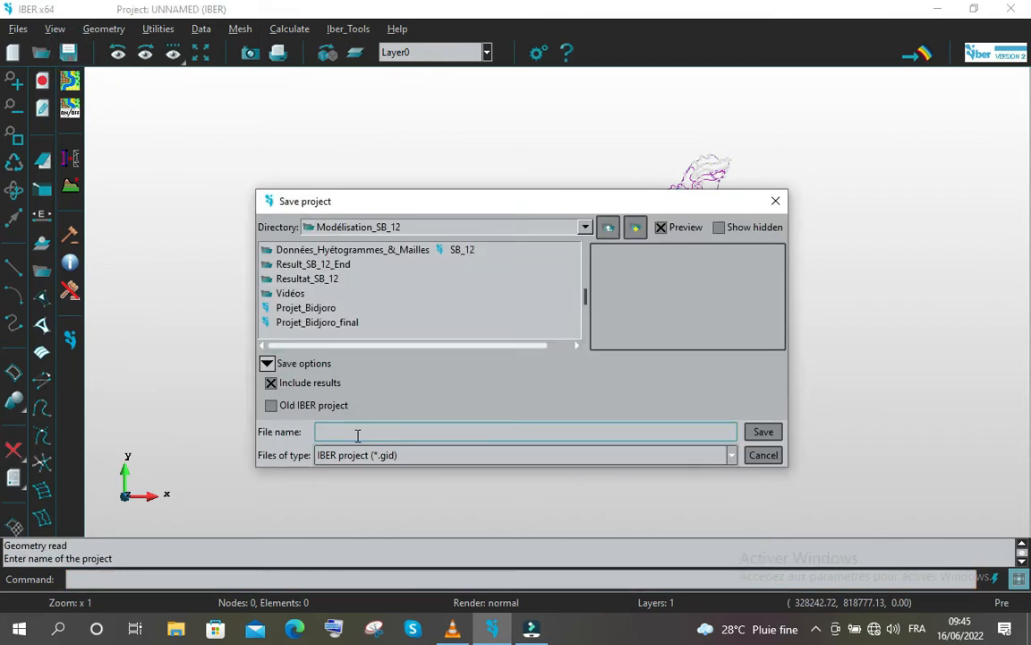
type("Projet_Bidjoro")
type("_Bidjoro_")
type("E")
type("nd")
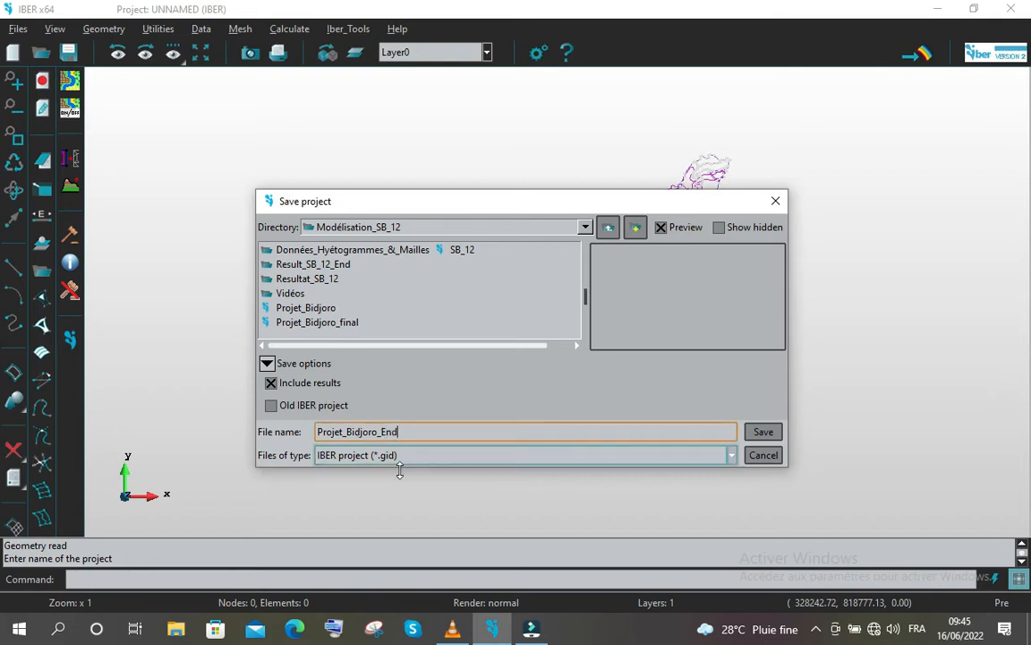
left_click(762, 432)
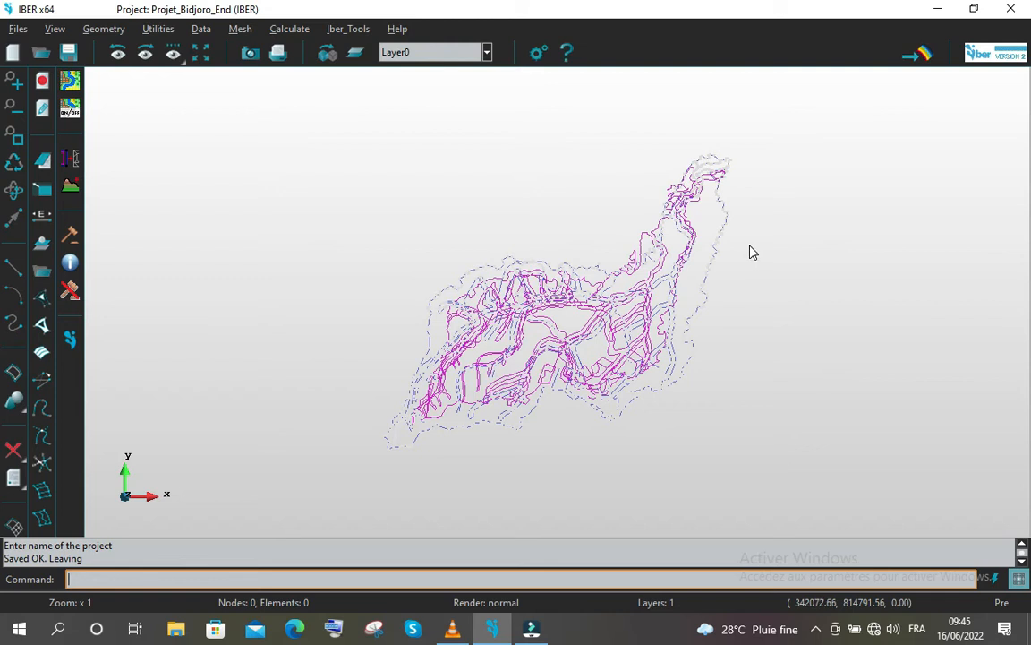
- Collapse all surfaces of the imported watershed geometry
left_click(98, 29)
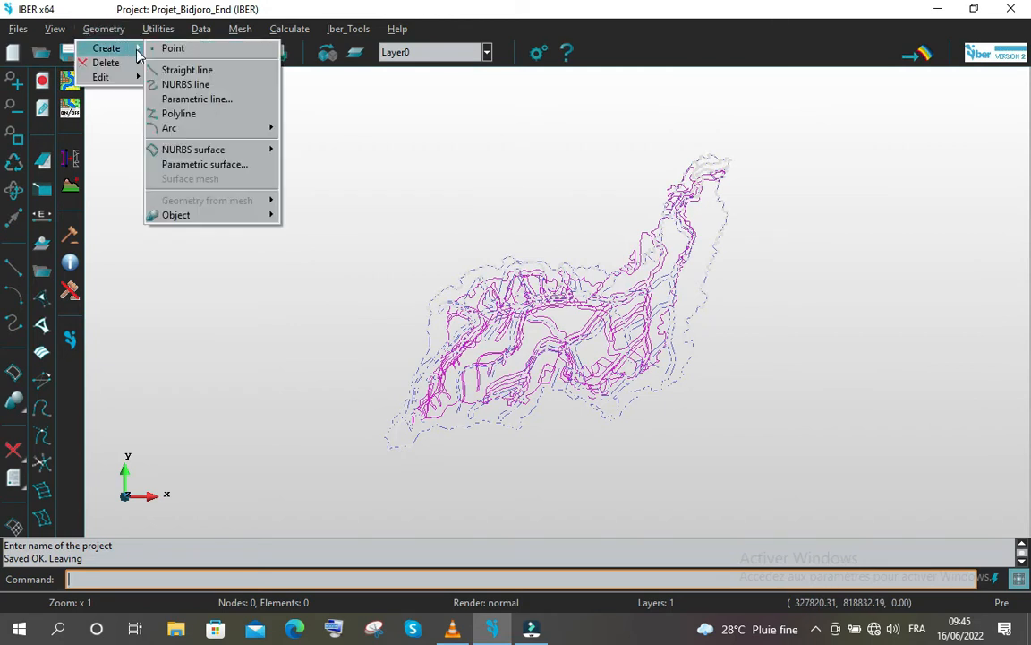
mouse_move(138, 79)
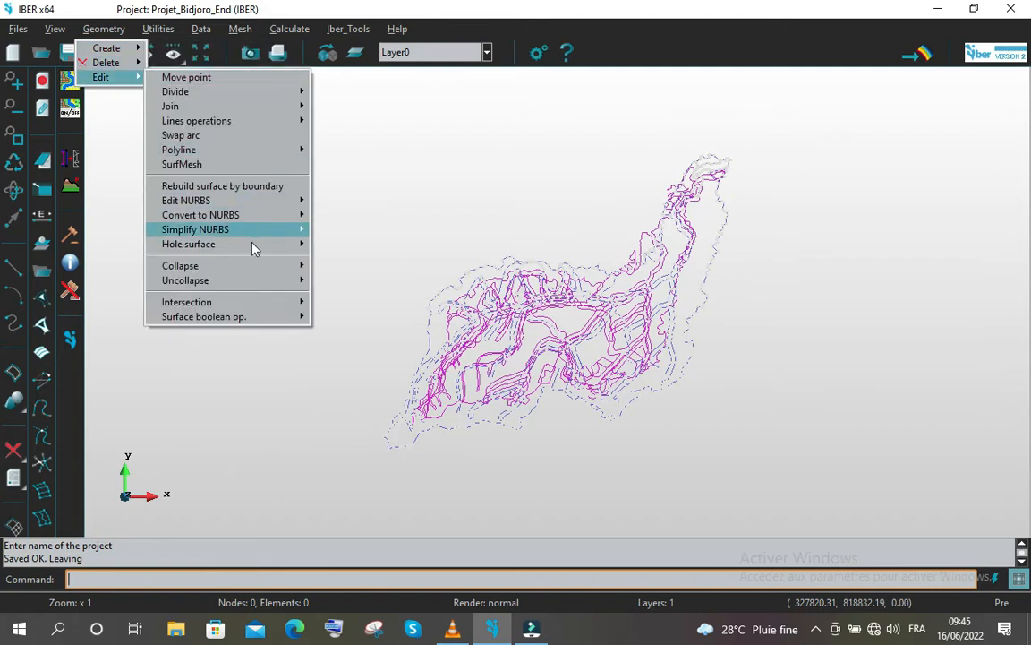
mouse_move(300, 270)
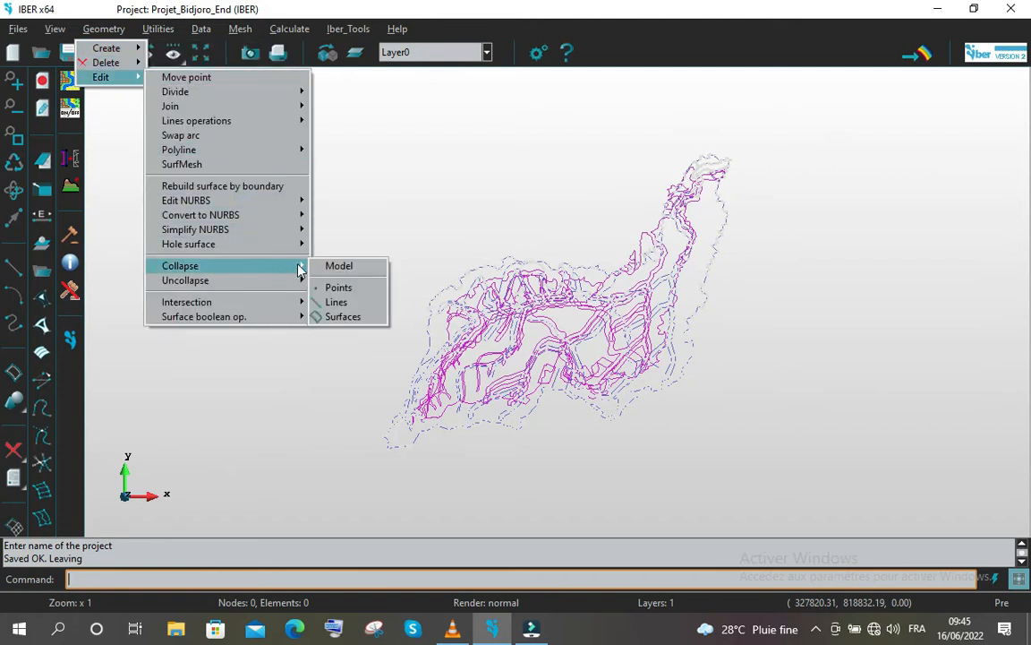
left_click(343, 318)
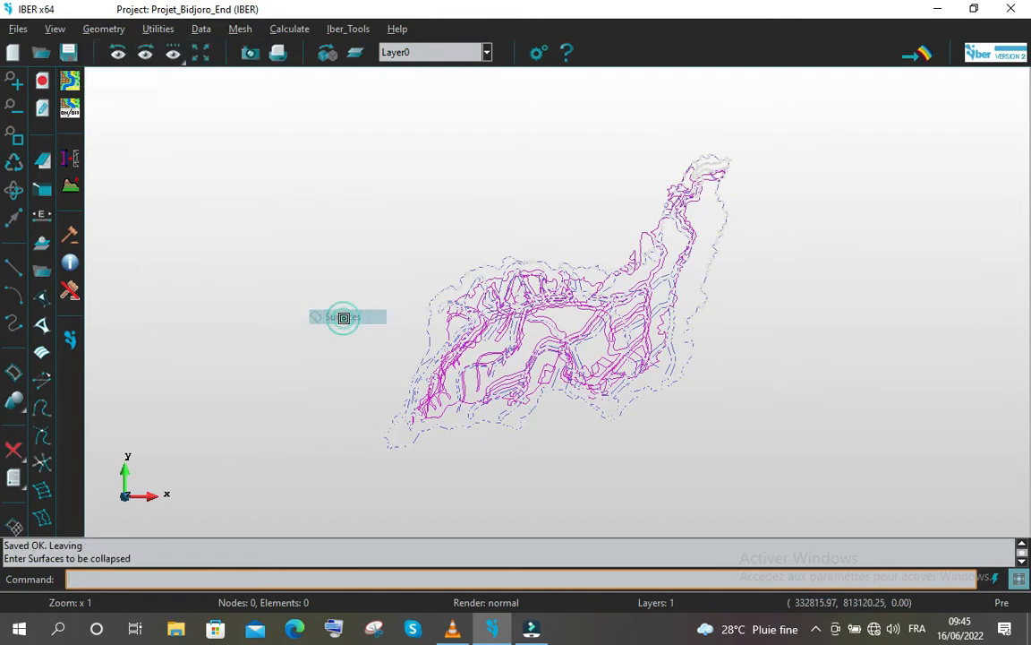
left_click(331, 85)
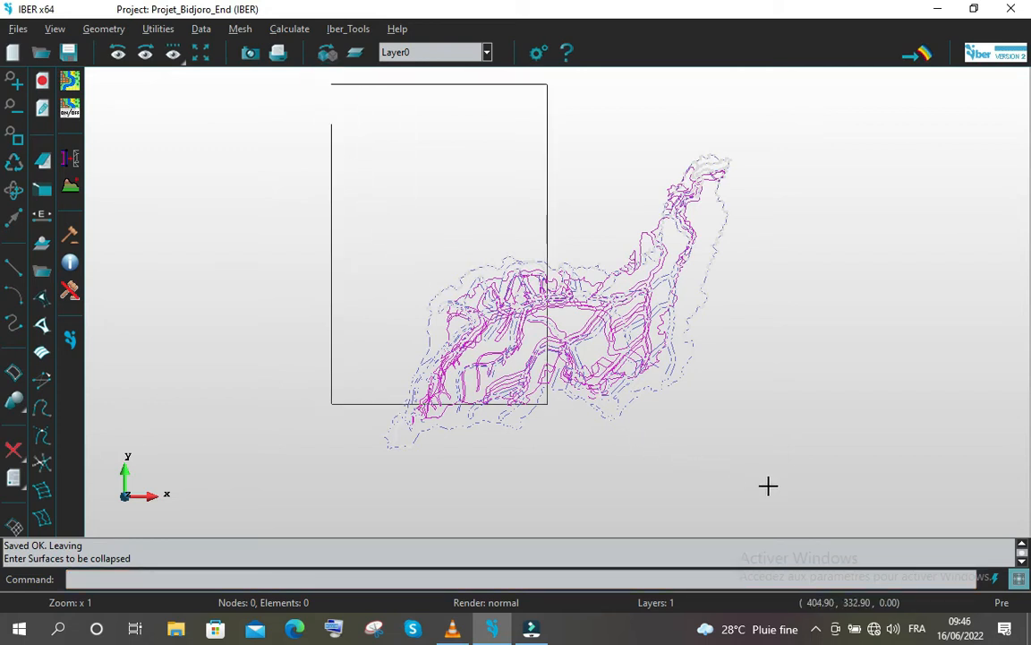
left_click(852, 505)
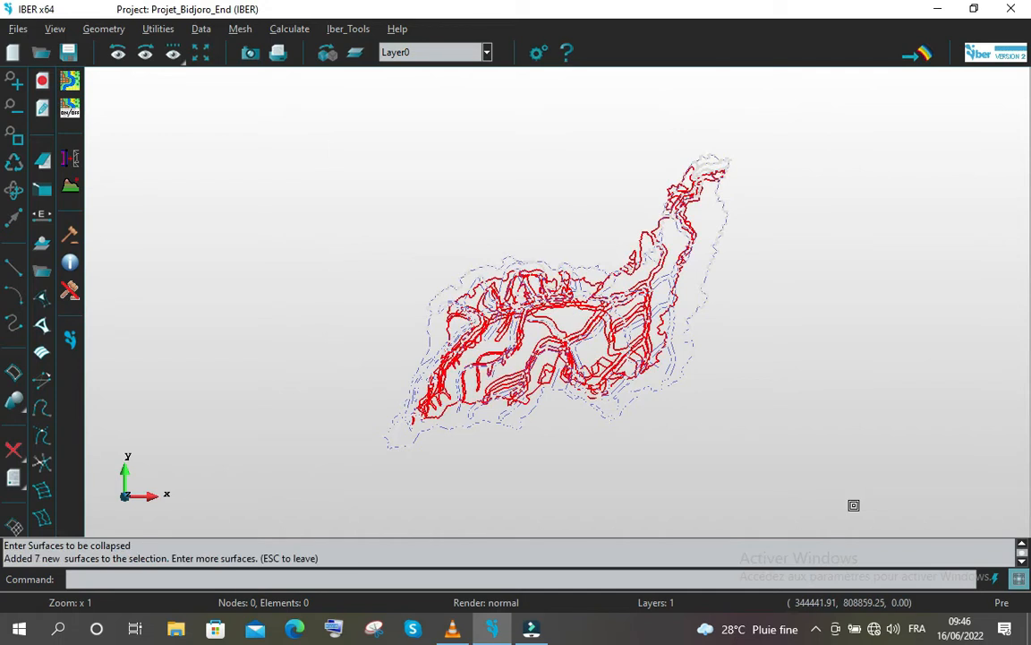
key("Escape")
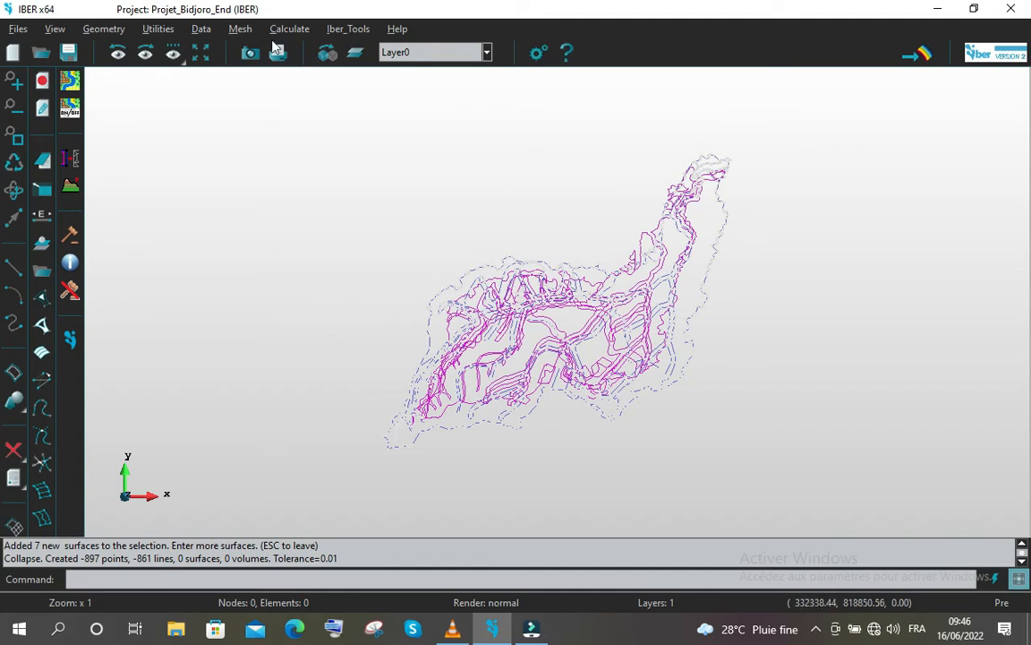
- Assign a 2D Outlet boundary condition, supercritical/critical flow with outlet number 1, to the short boundary line at the watershed's northeastern tip
left_click(202, 30)
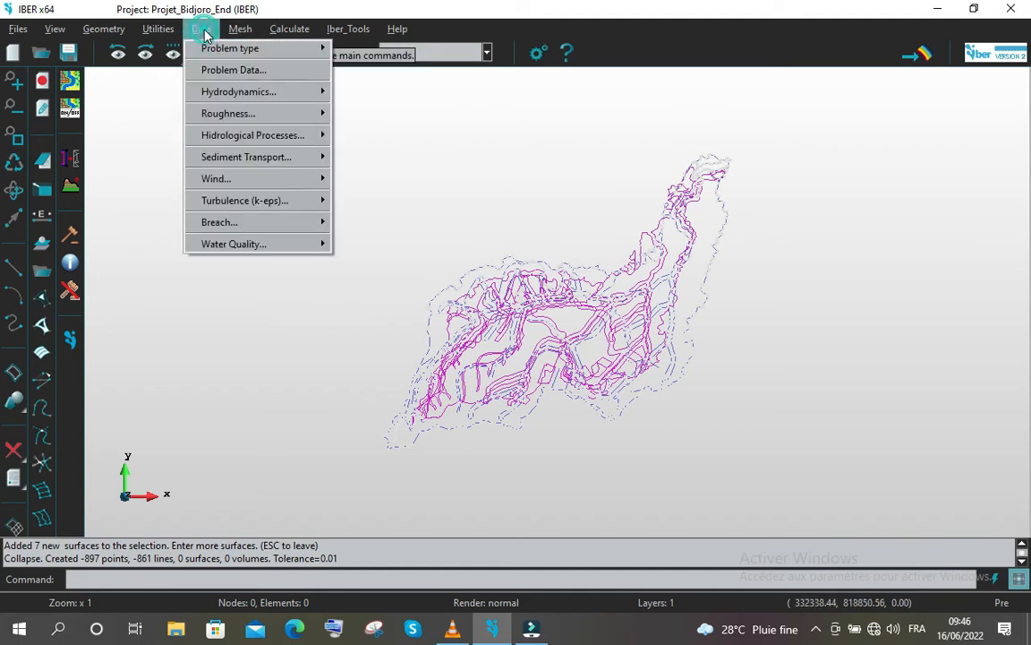
mouse_move(205, 49)
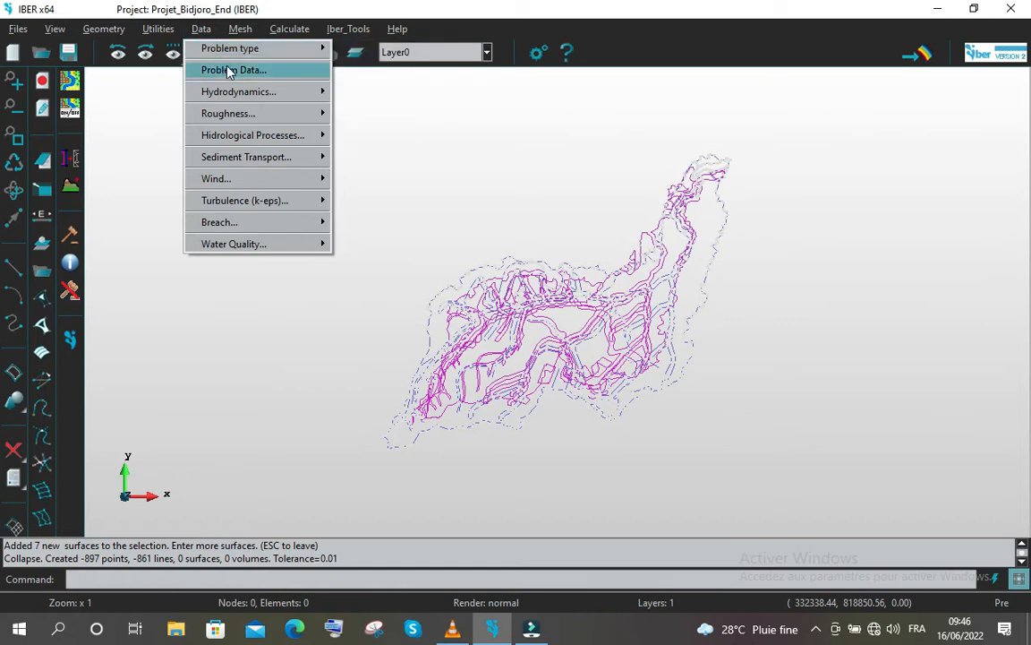
mouse_move(291, 95)
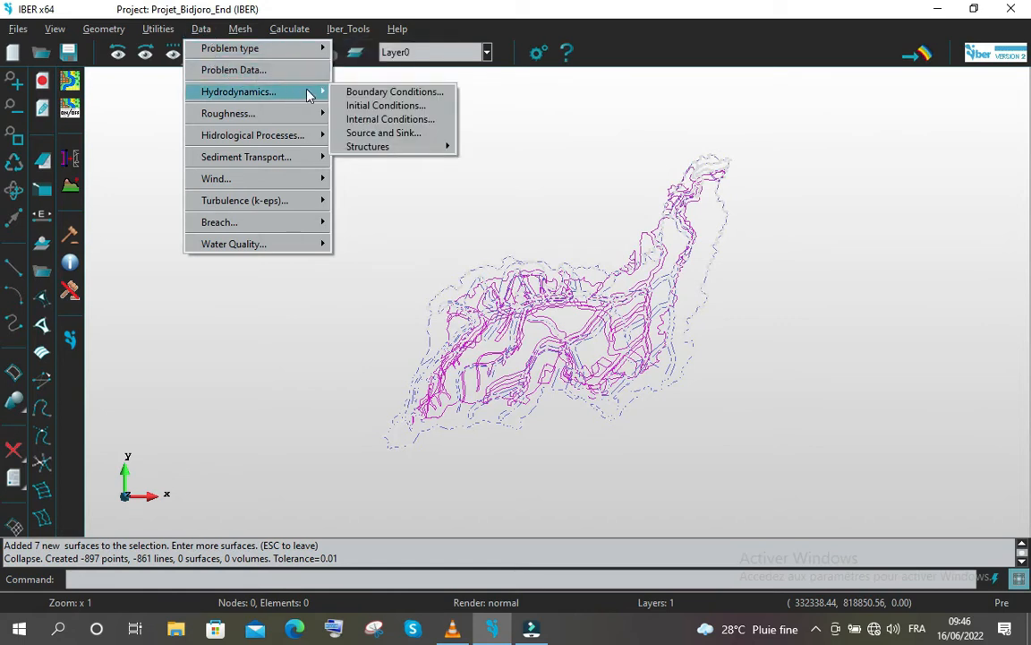
left_click(377, 94)
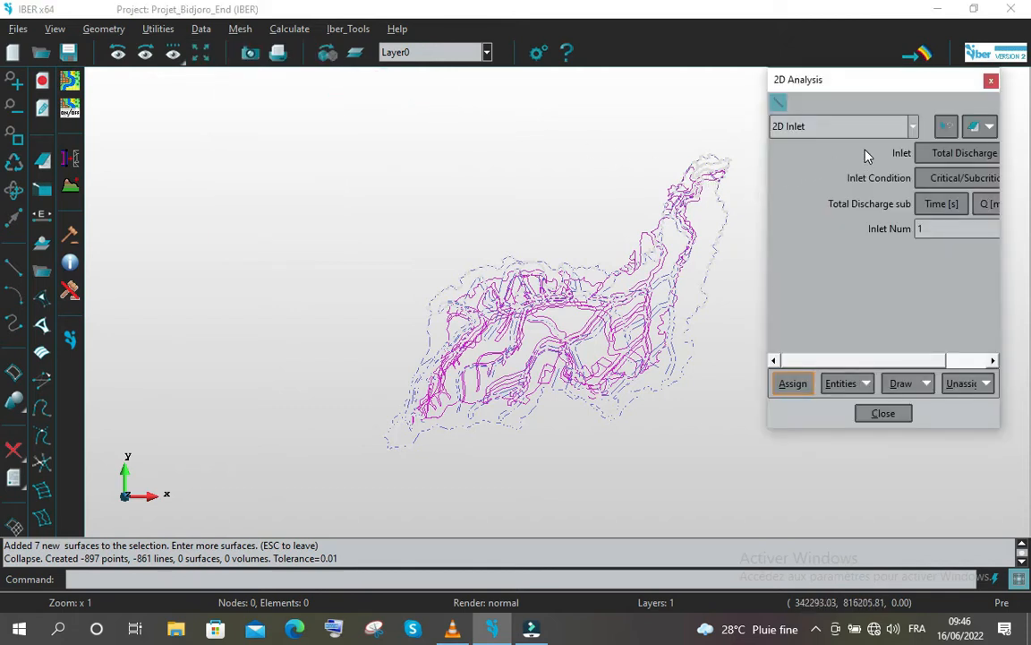
left_click(913, 128)
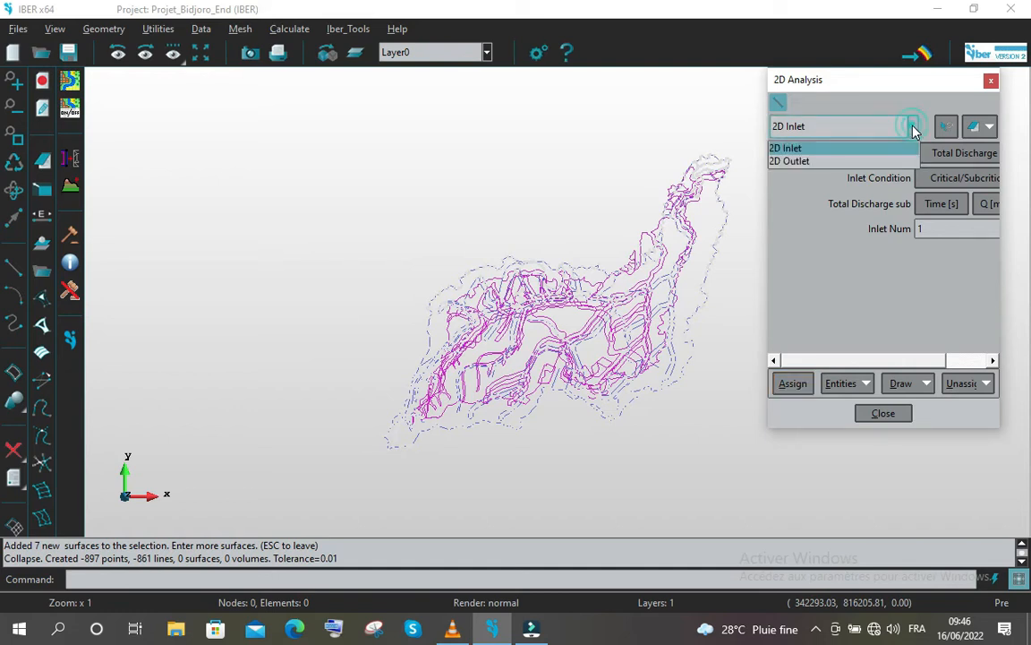
left_click(803, 161)
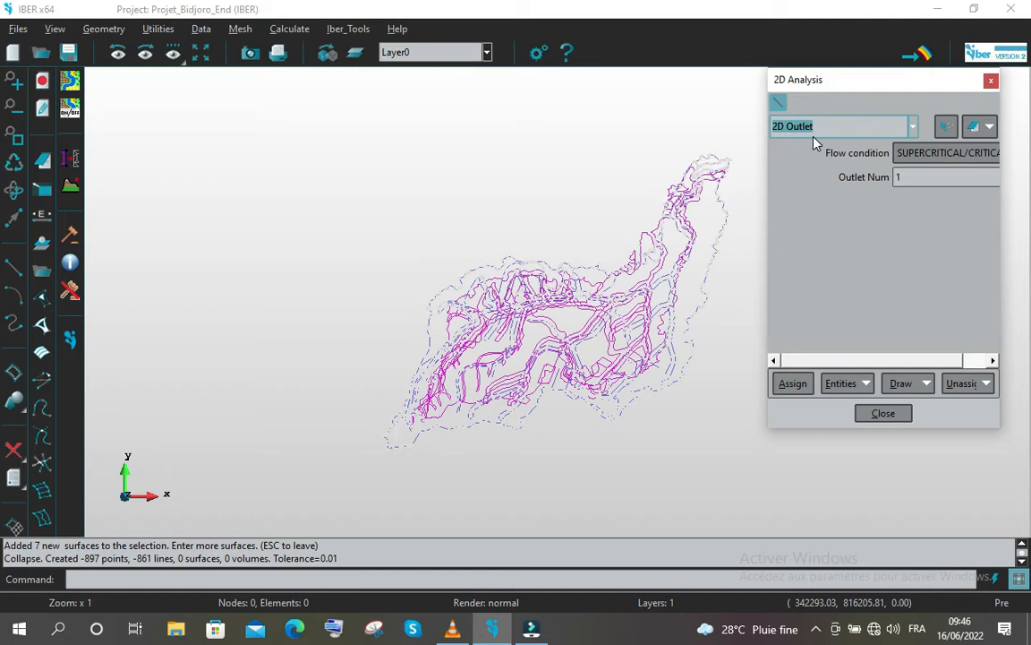
left_click(795, 385)
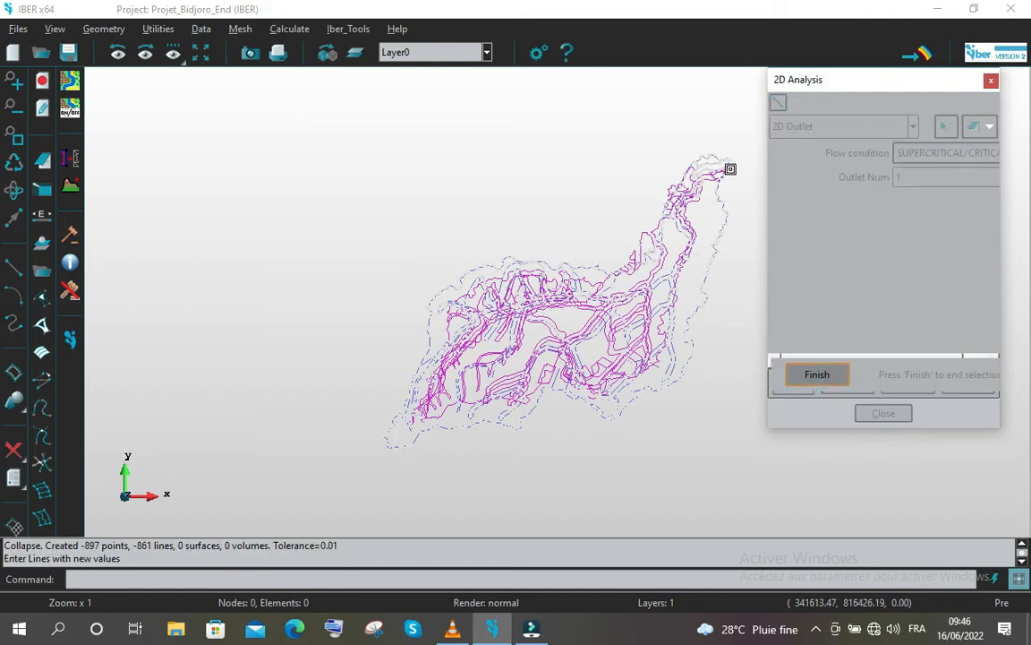
scroll(741, 158, "up", 2)
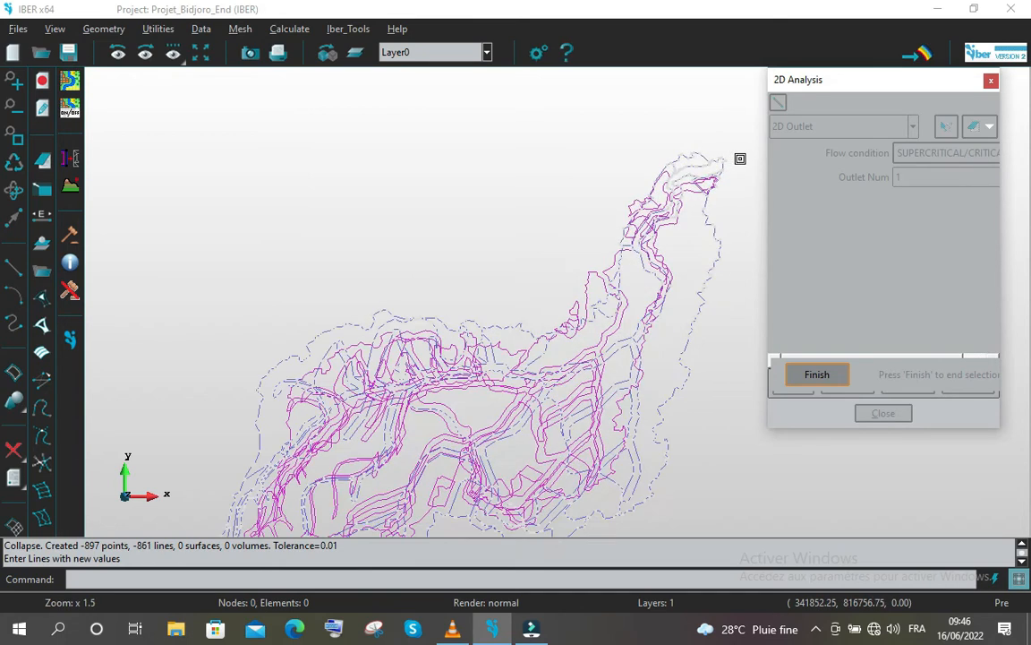
scroll(740, 158, "up", 3)
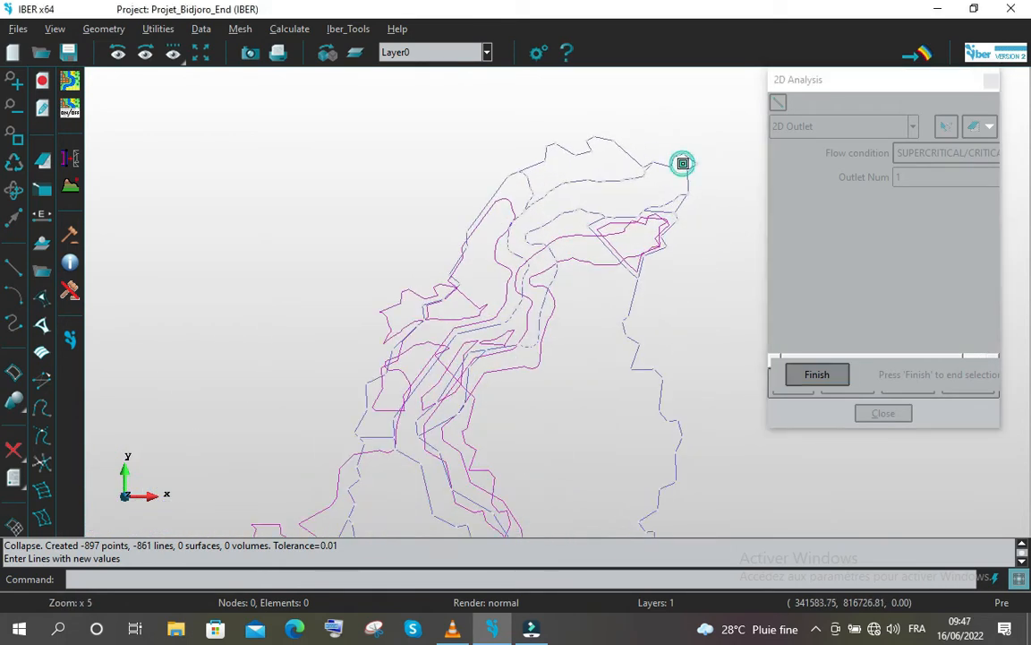
left_click(691, 159)
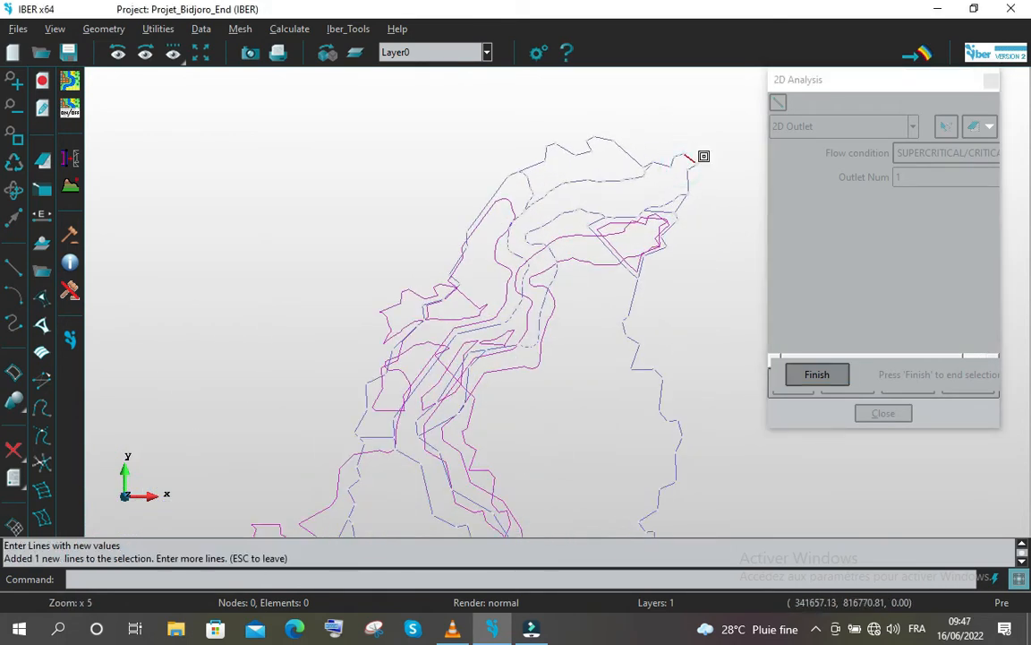
left_click(817, 375)
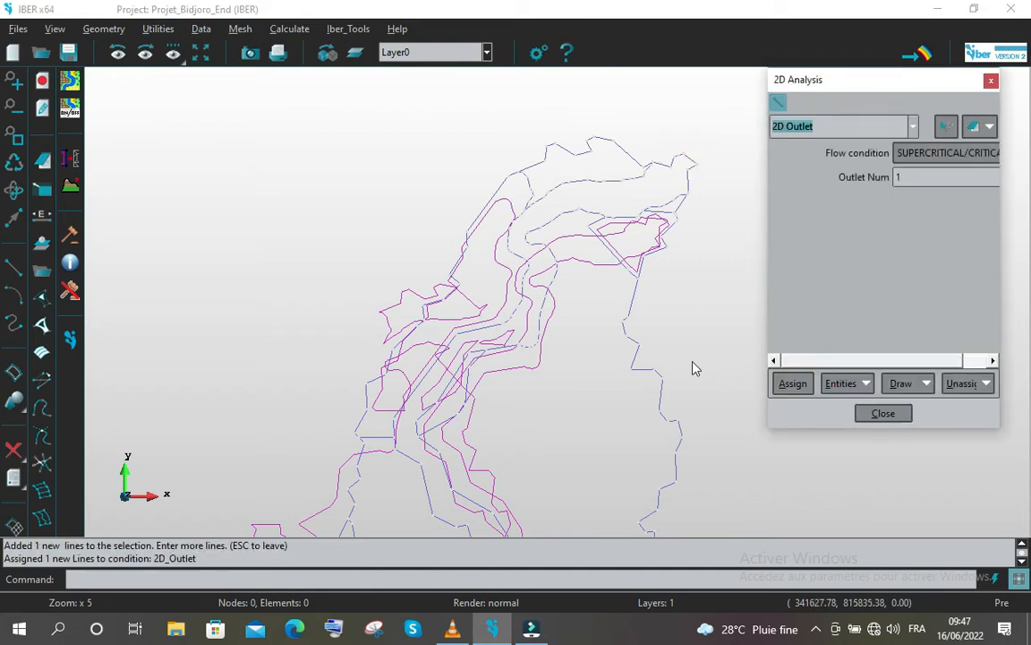
- Display the boundary conditions by colour to check the outlet line, and save the project
left_click(927, 387)
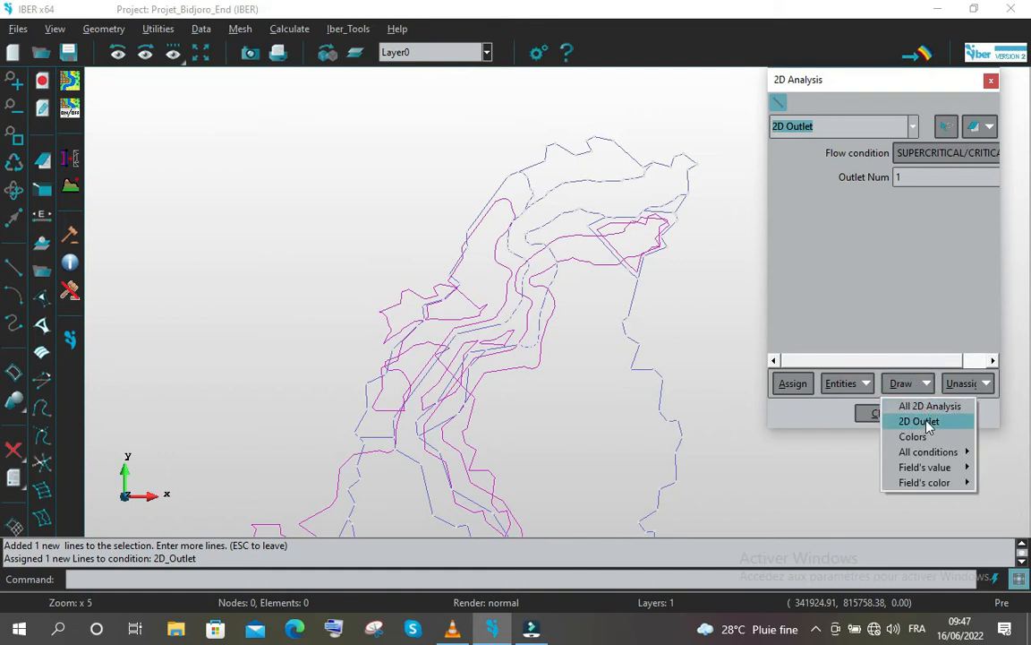
left_click(925, 435)
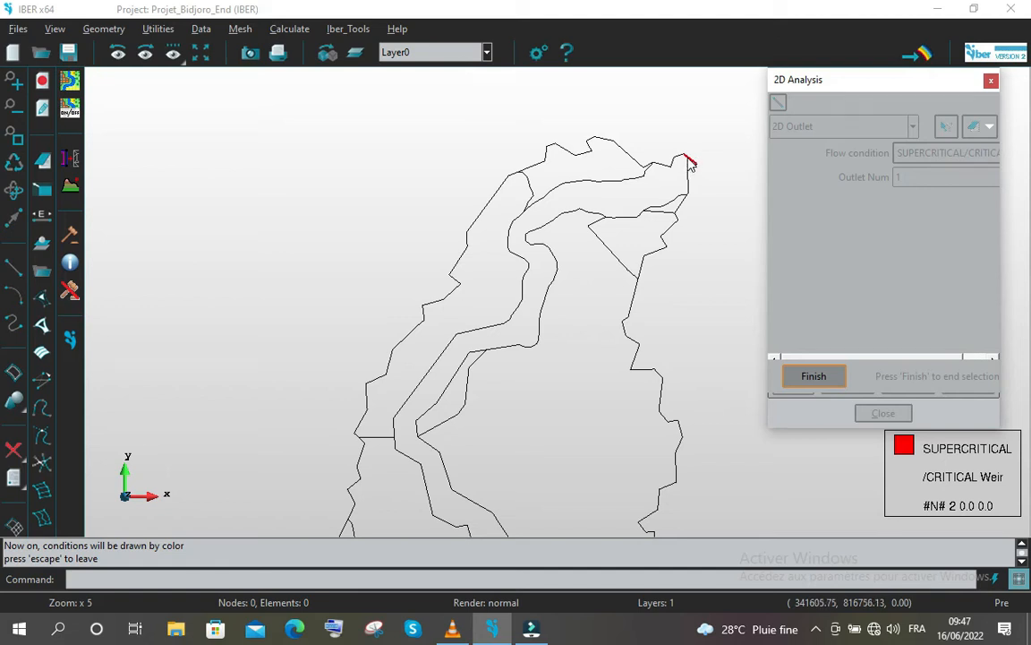
left_click(820, 379)
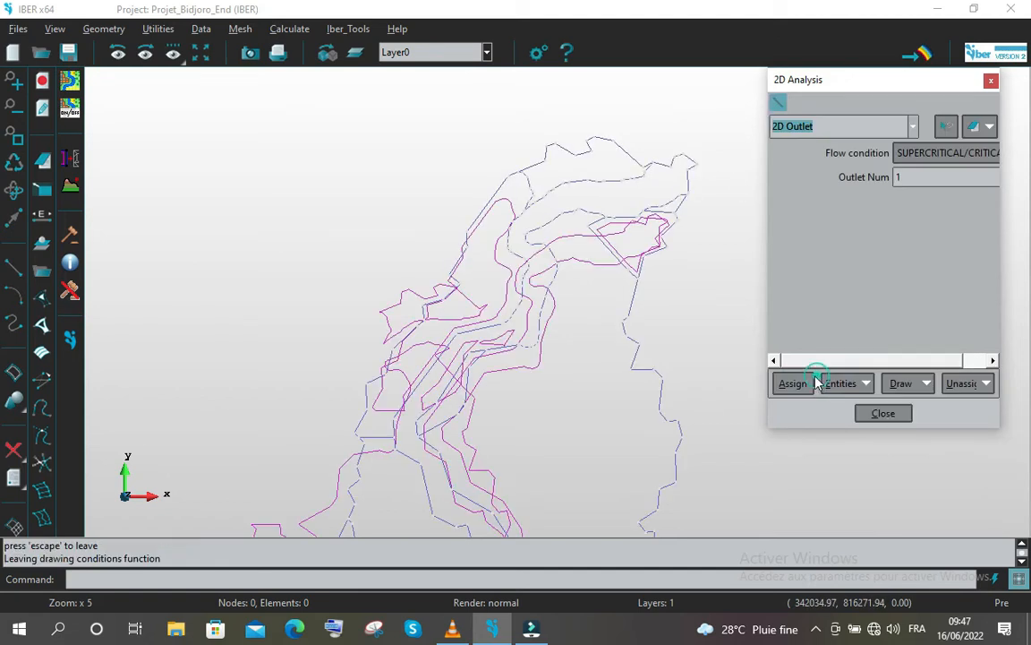
left_click(884, 415)
left_click(66, 53)
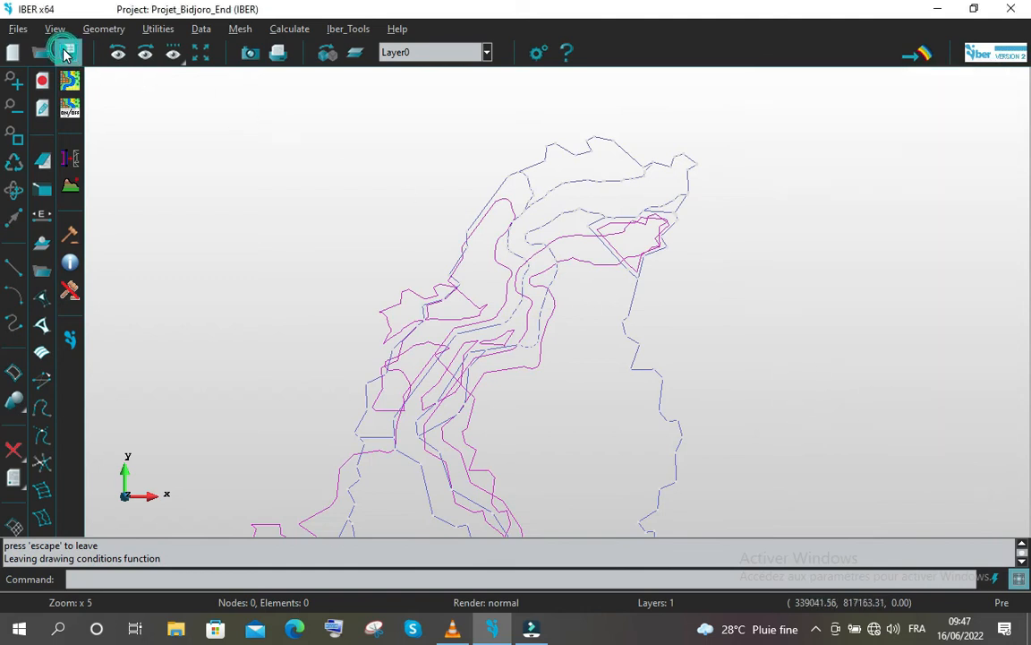
- Assign a 2D Initial Condition with a water depth of 0.0 m to all surfaces of the watershed
scroll(474, 401, "down", 4)
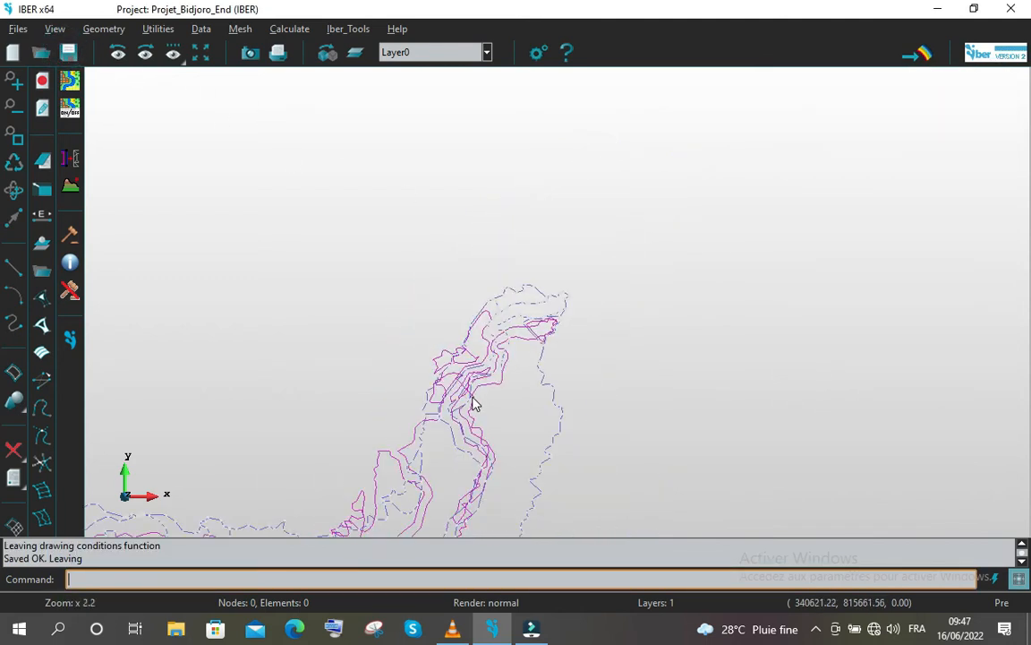
scroll(475, 401, "down", 6)
scroll(439, 512, "up", 2)
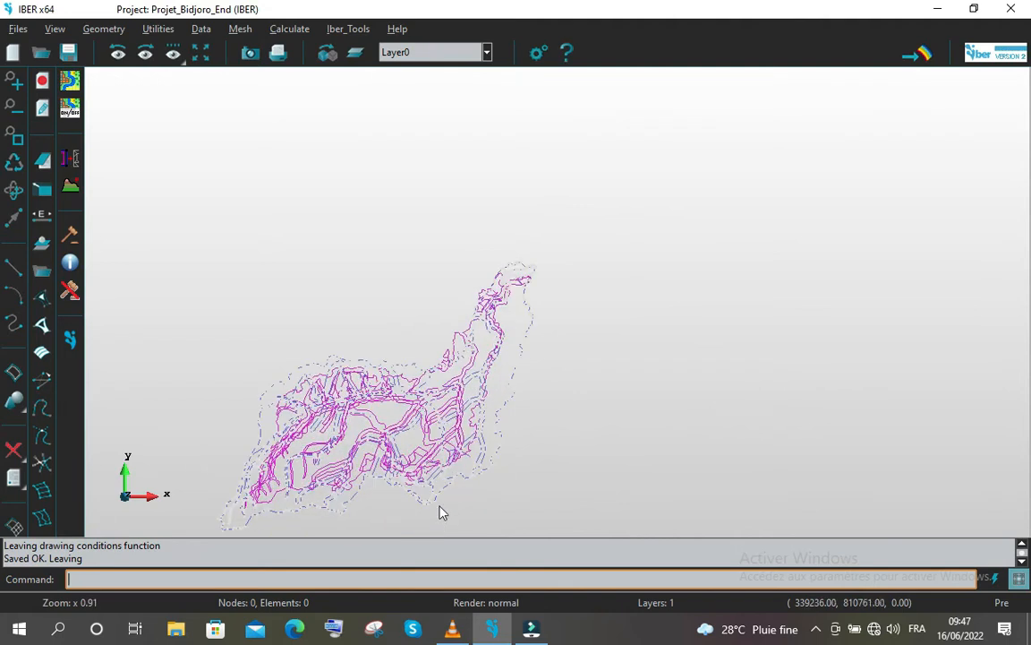
scroll(439, 510, "up", 2)
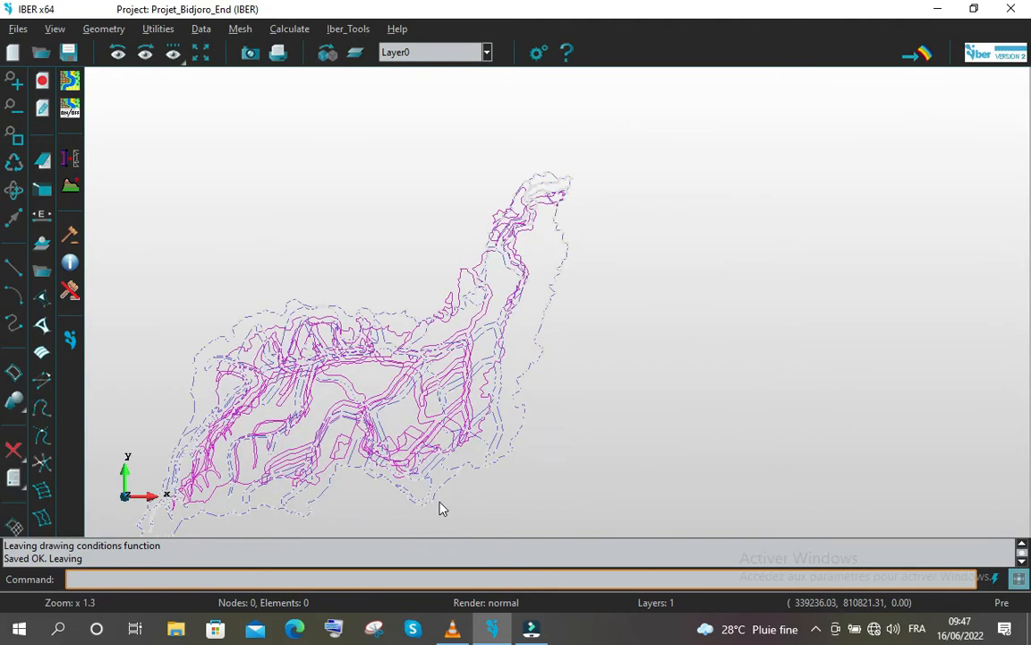
left_click(202, 29)
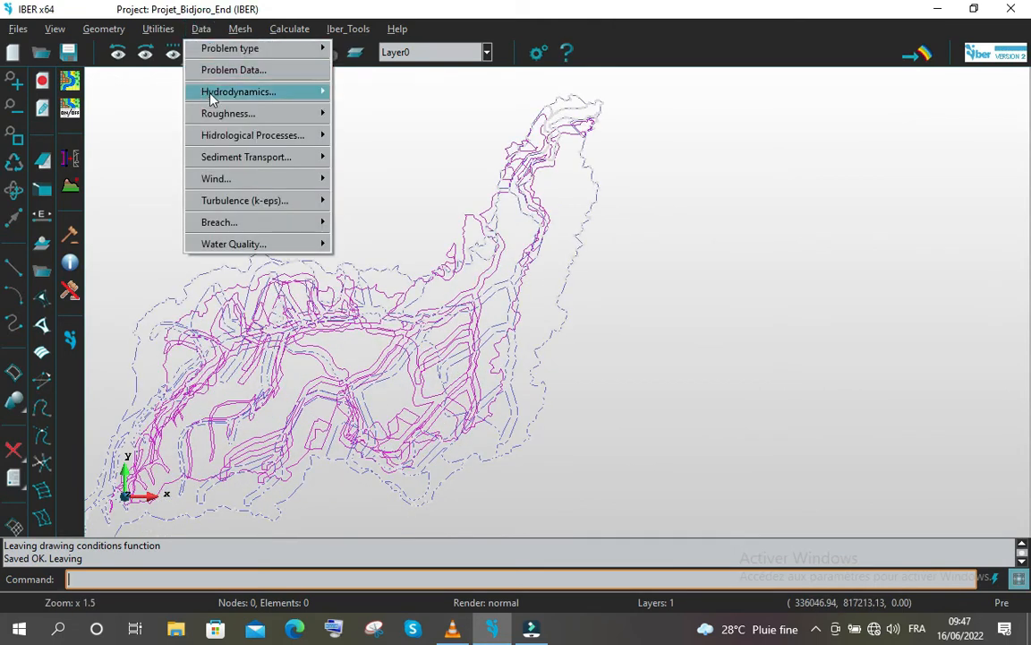
mouse_move(224, 101)
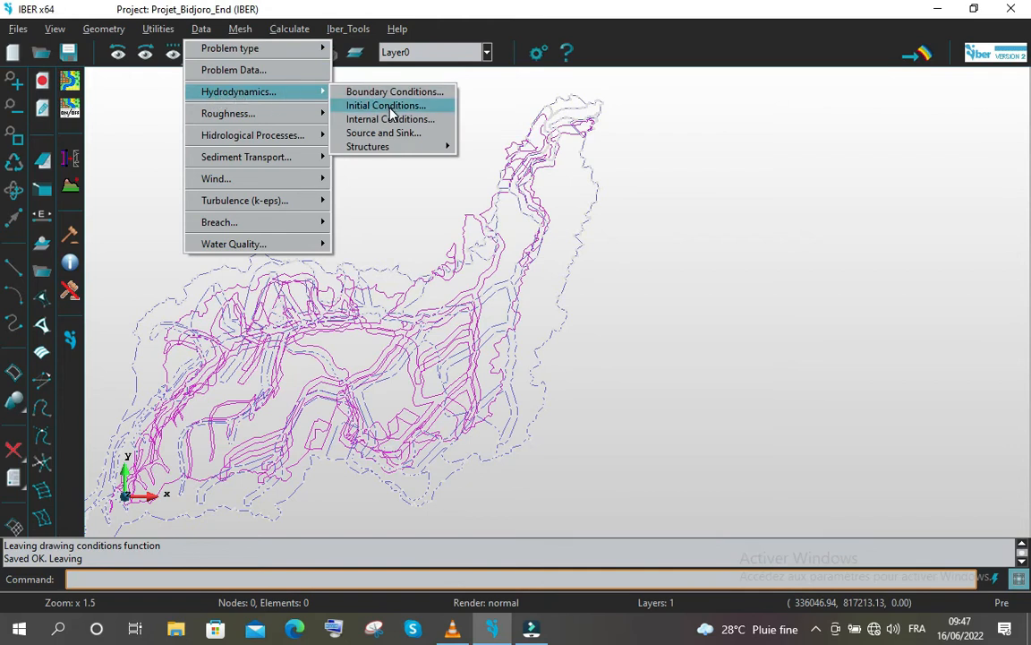
left_click(358, 105)
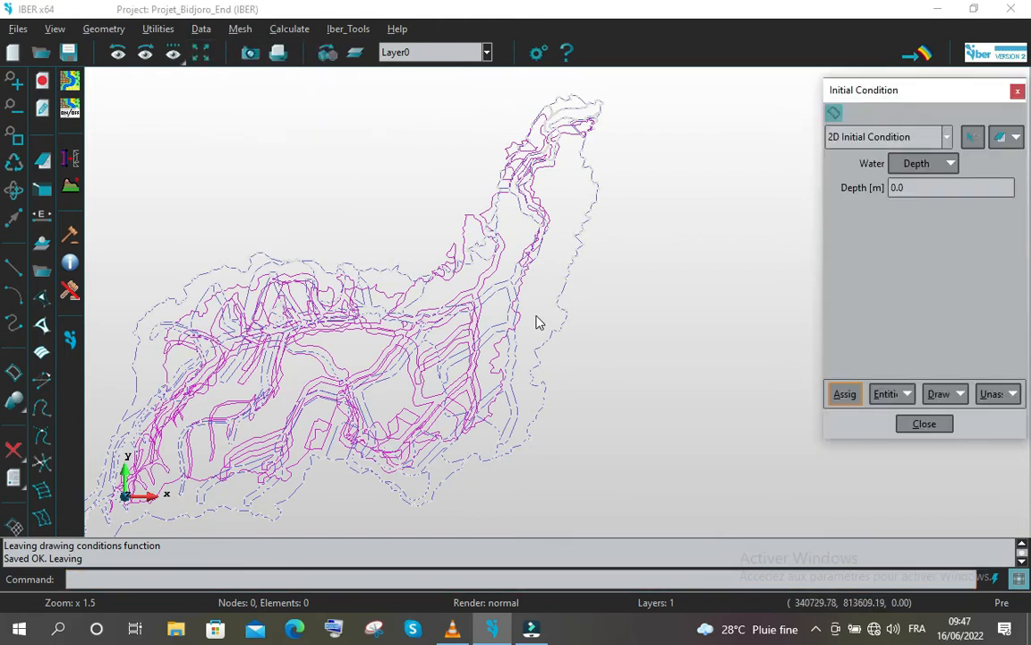
scroll(535, 320, "down", 2)
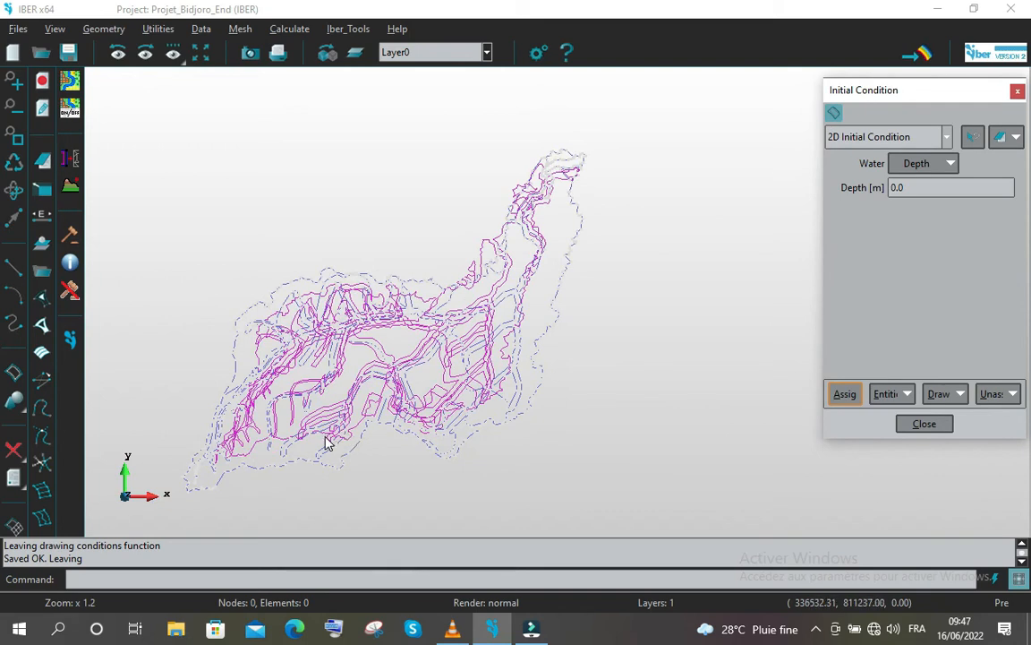
scroll(313, 459, "up", 1)
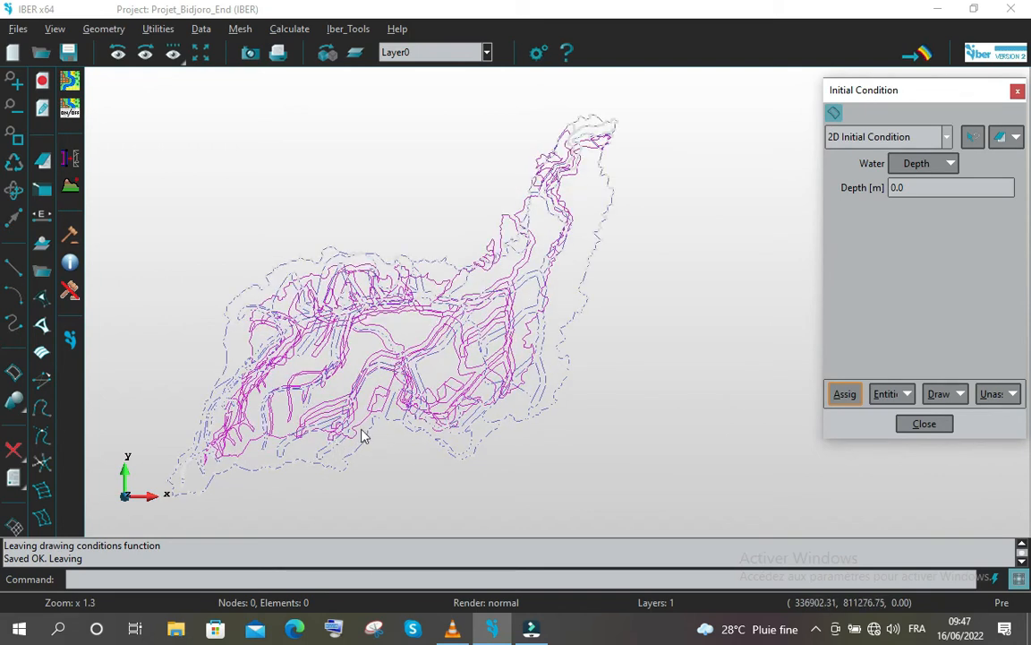
left_click(851, 401)
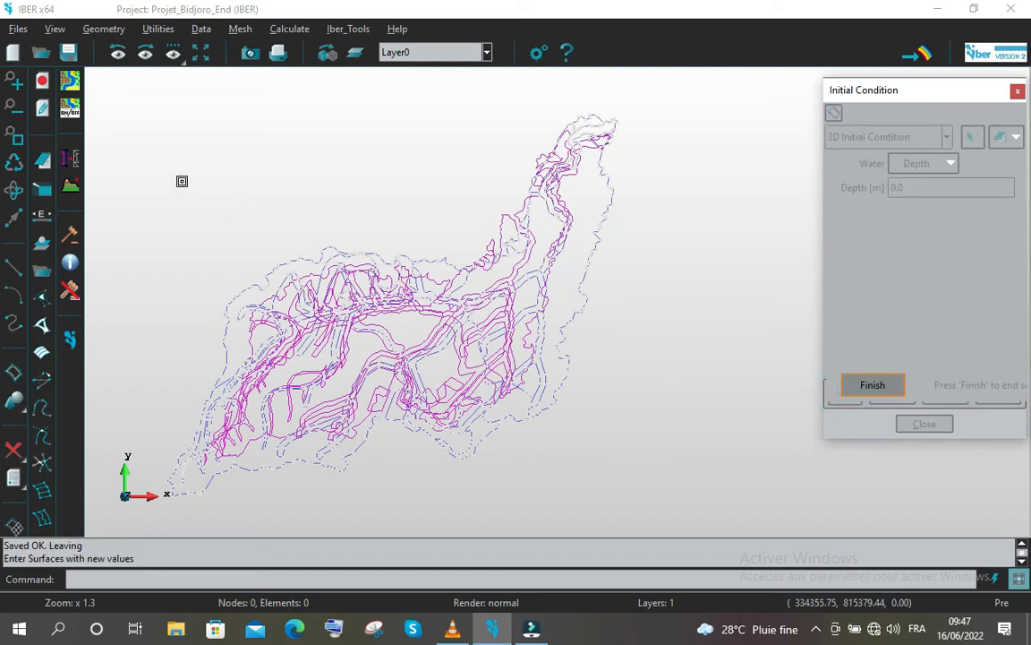
left_click(148, 80)
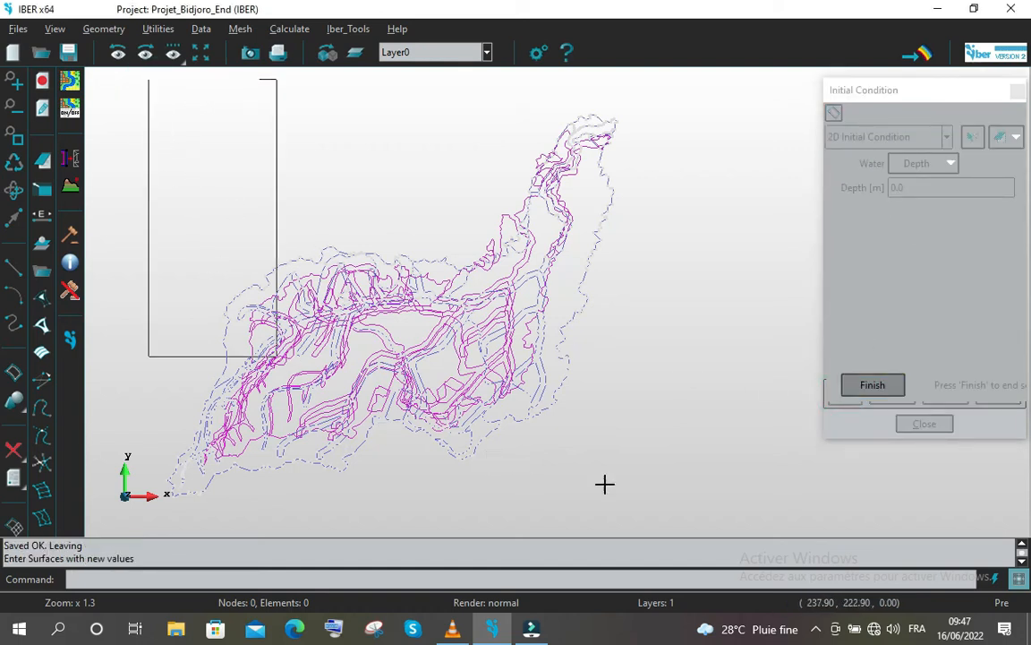
left_click(756, 487)
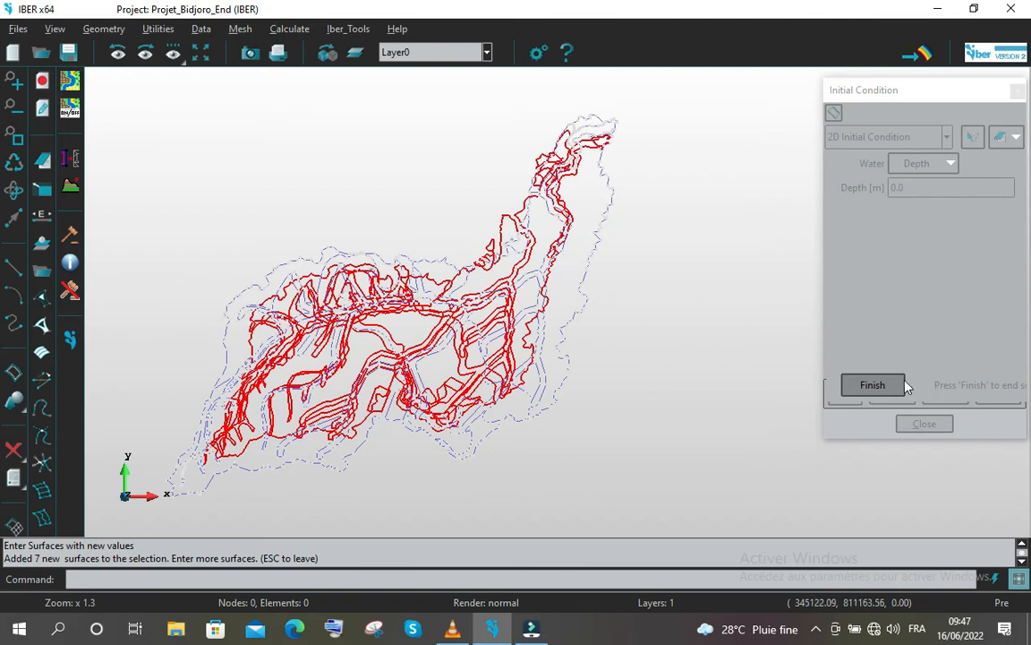
left_click(873, 385)
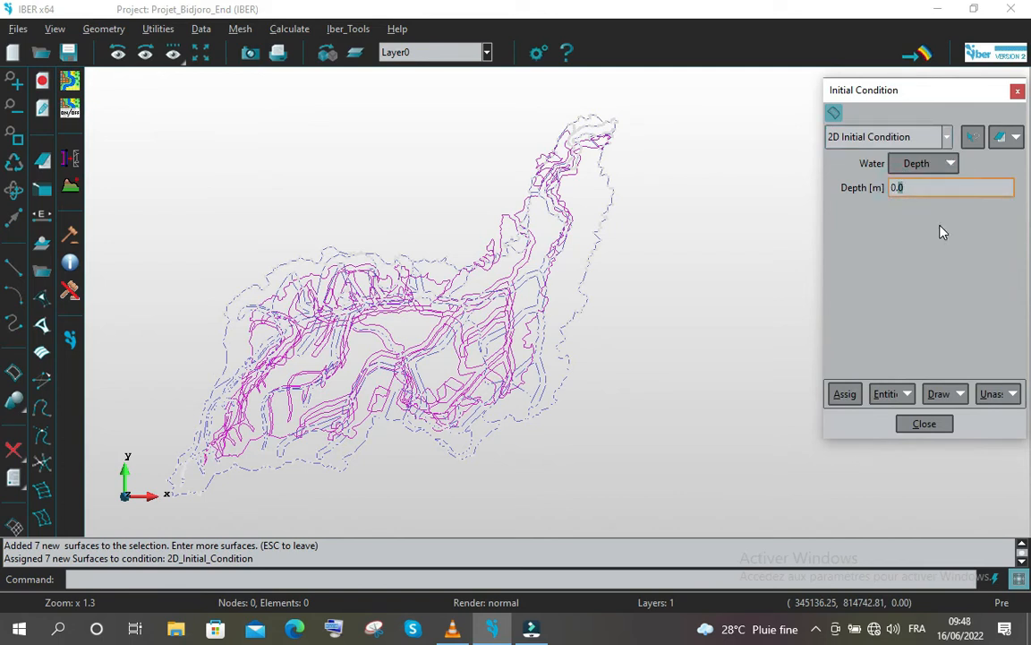
- Assign a 2D initial water depth of 0.15 m to the branching tributary channel surface upstream of the main river
type("15")
left_click(846, 394)
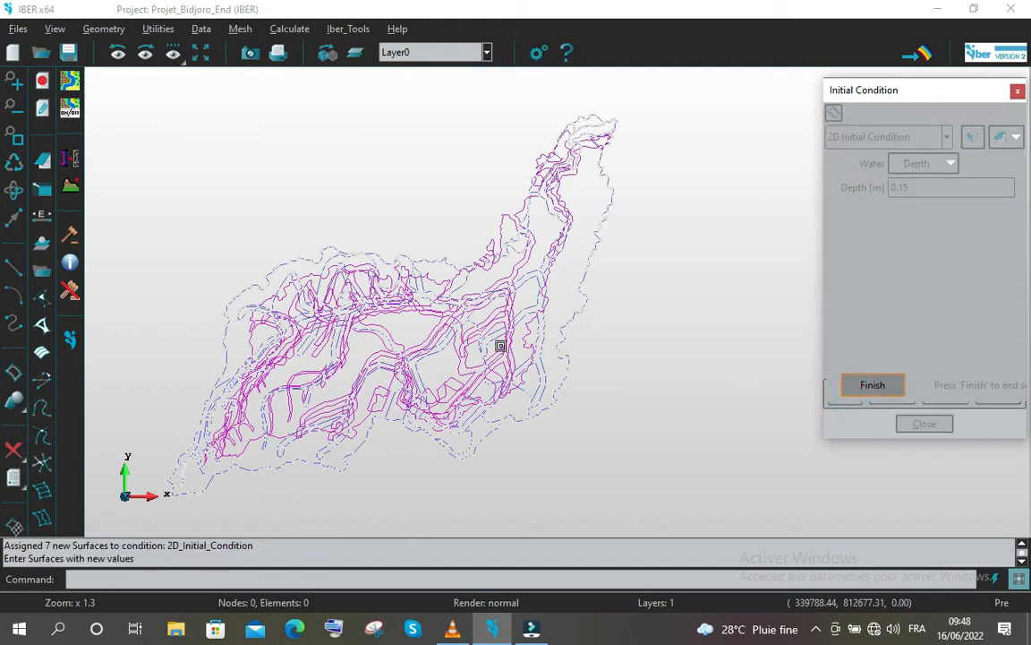
scroll(497, 297, "up", 2)
scroll(497, 297, "up", 3)
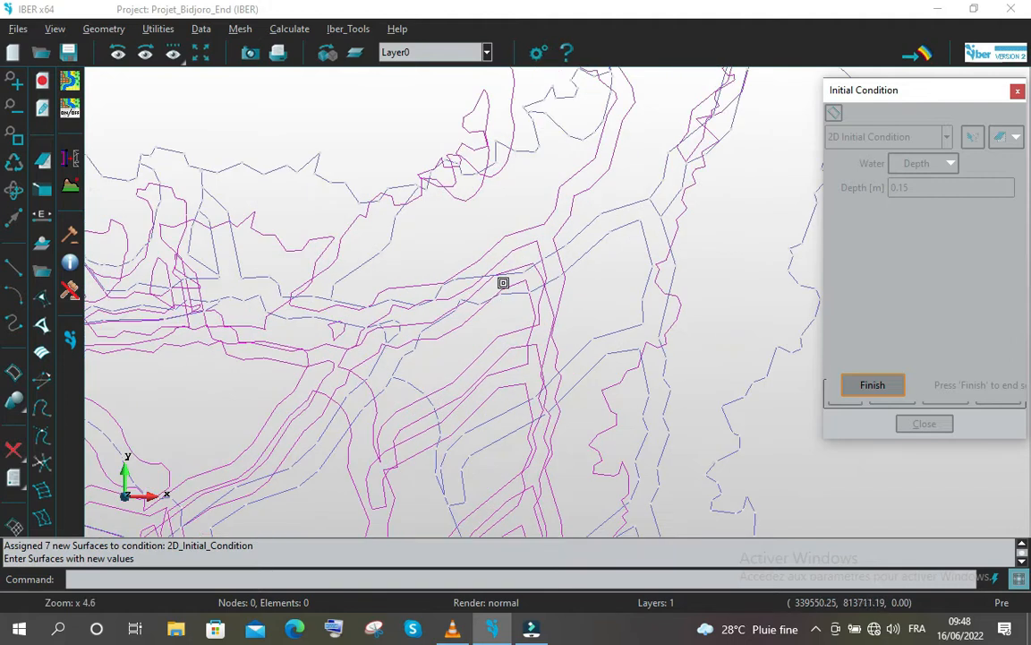
left_click(516, 297)
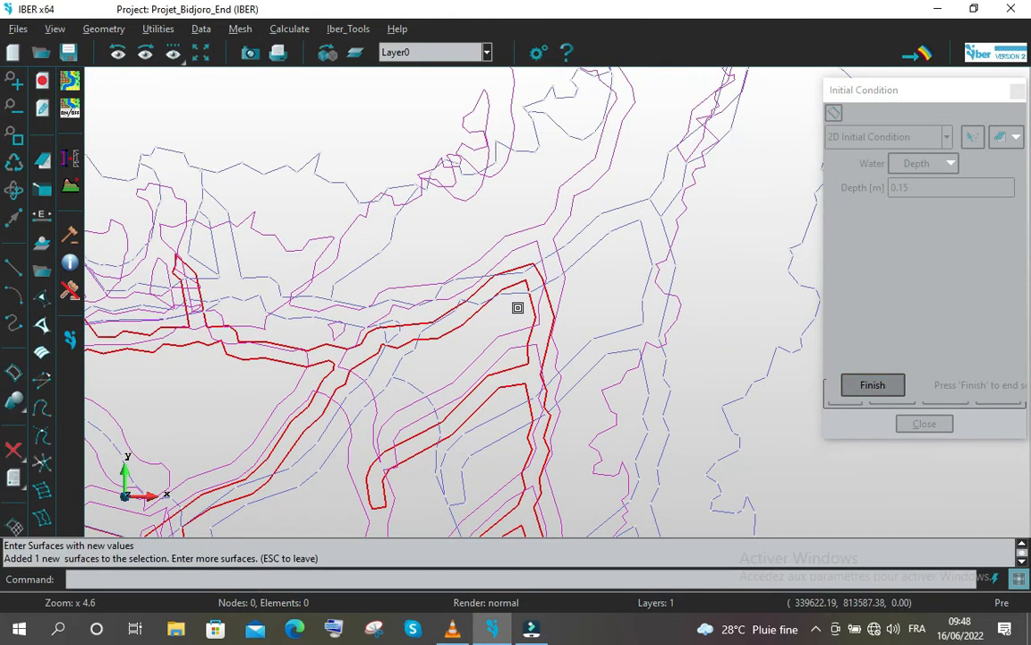
left_click(858, 388)
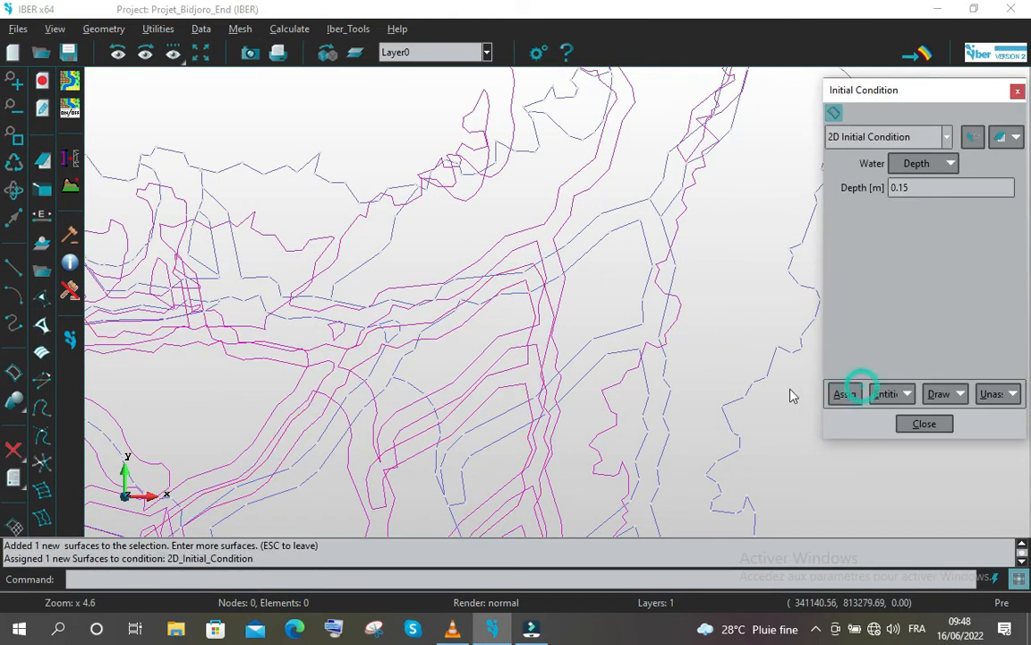
- Assign a 2D initial water depth of 0.75 m to the main channel surface leading to the northeastern outlet
scroll(610, 324, "down", 5)
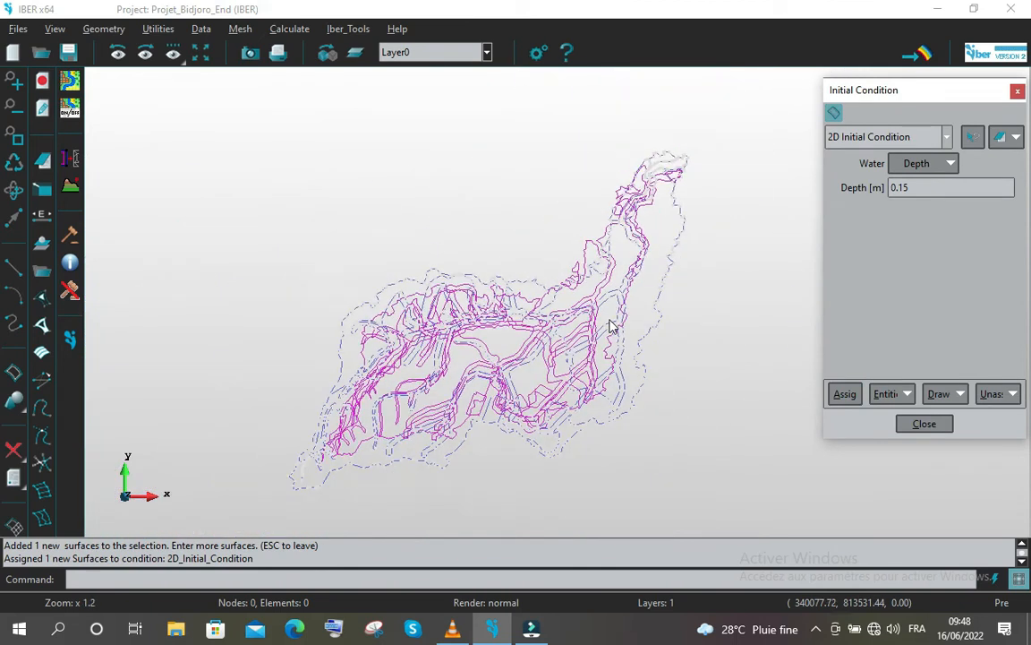
left_click(903, 187)
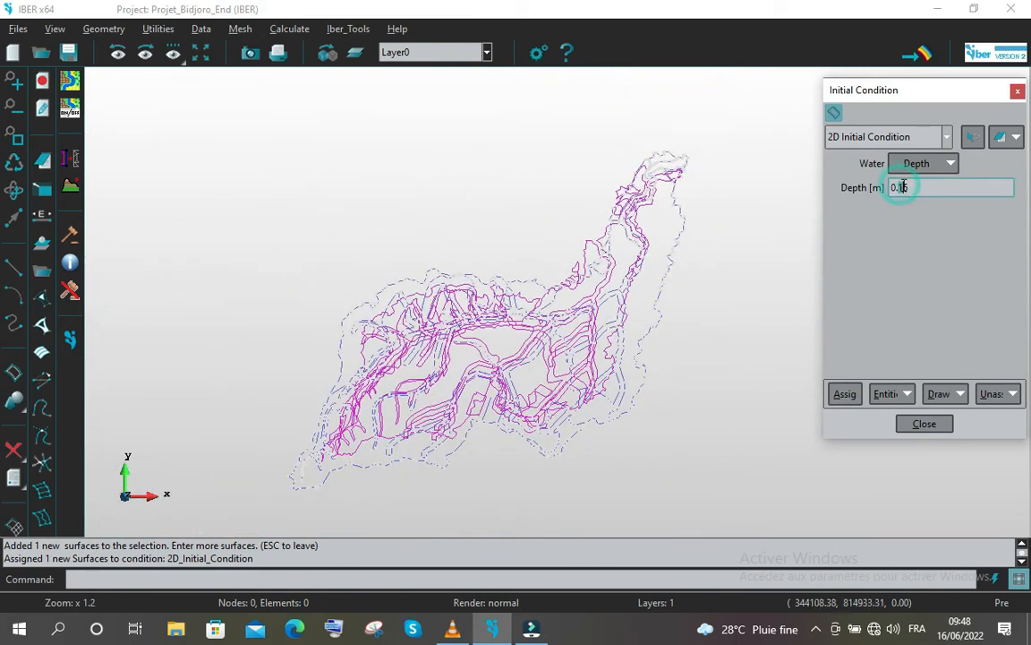
key("BackSpace")
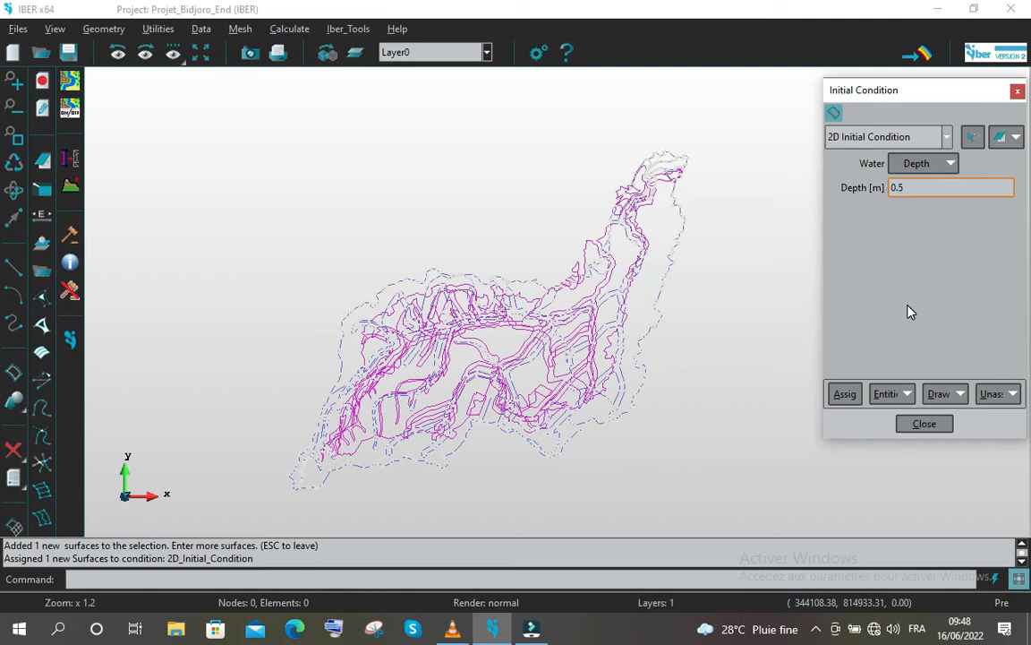
type("7")
left_click(845, 394)
scroll(671, 179, "up", 3)
scroll(672, 179, "up", 6)
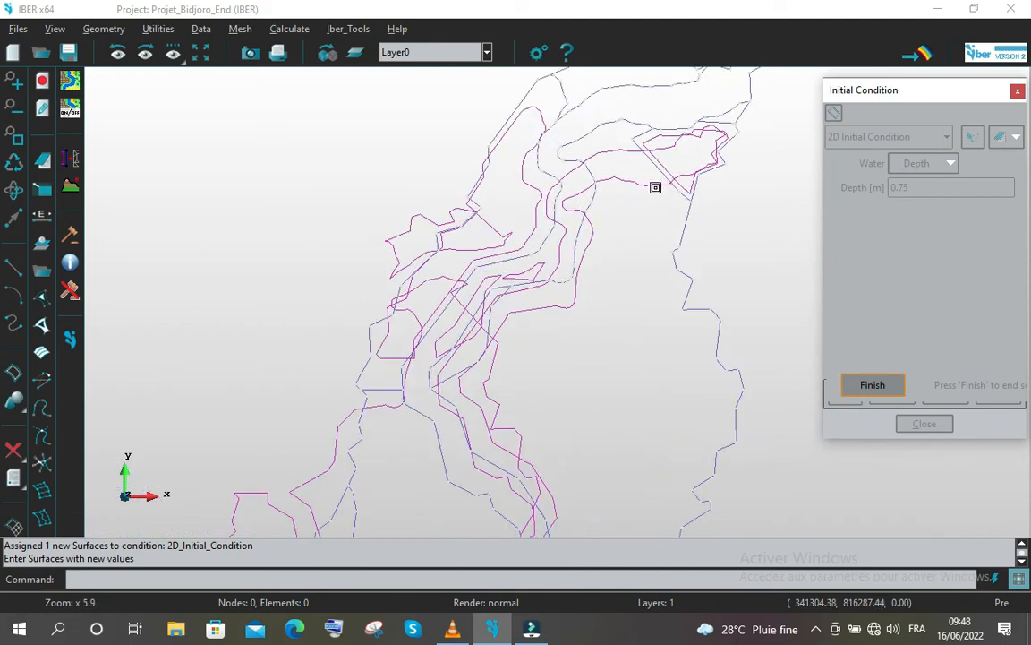
left_click(626, 194)
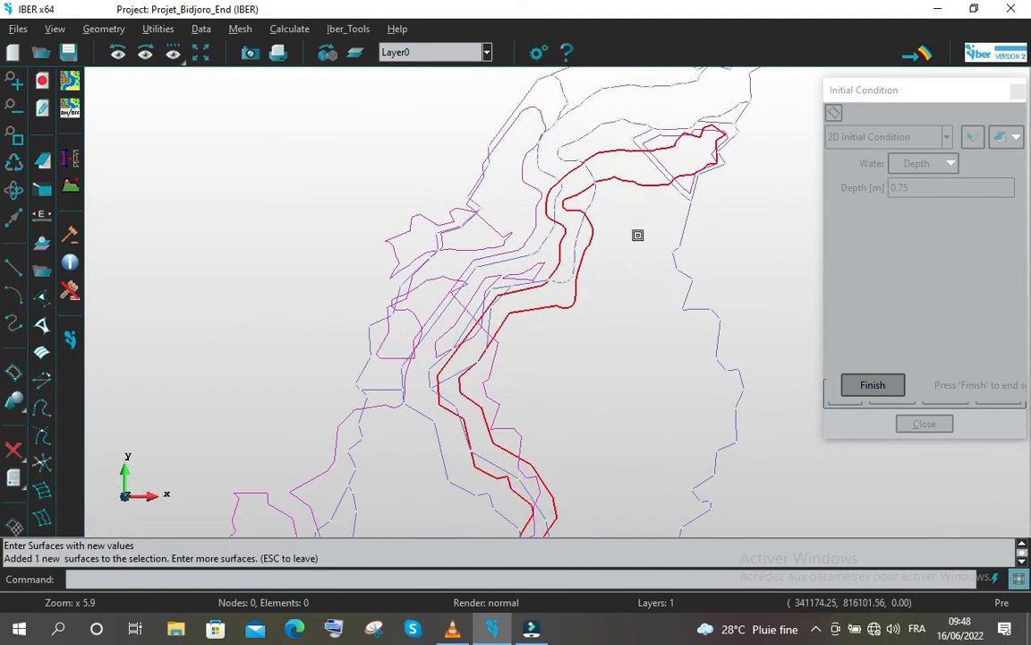
scroll(633, 269, "down", 8)
scroll(634, 272, "down", 2)
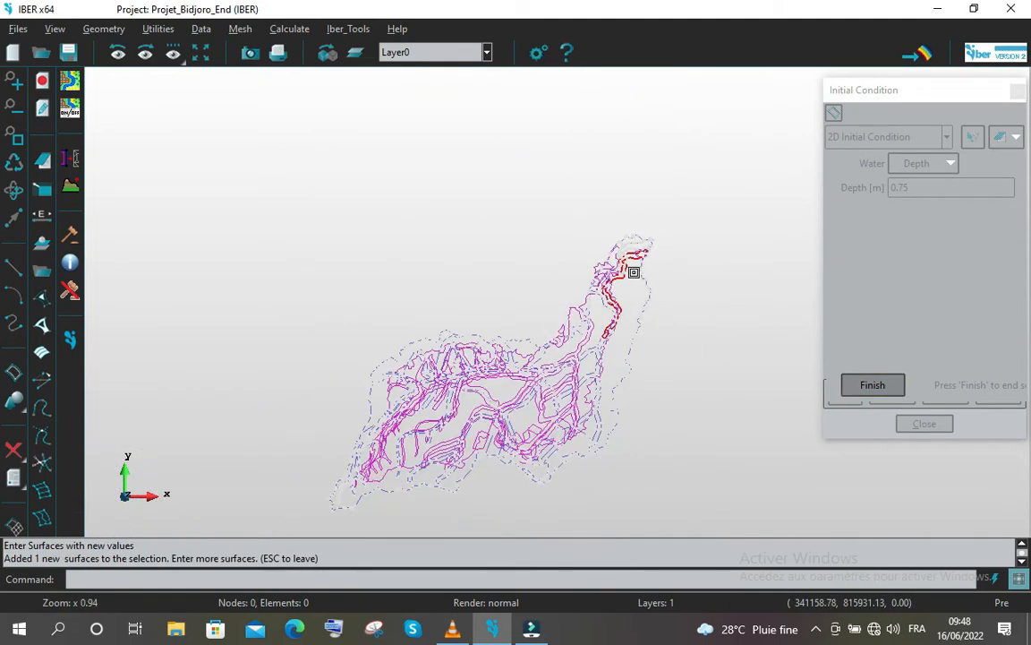
left_click(872, 387)
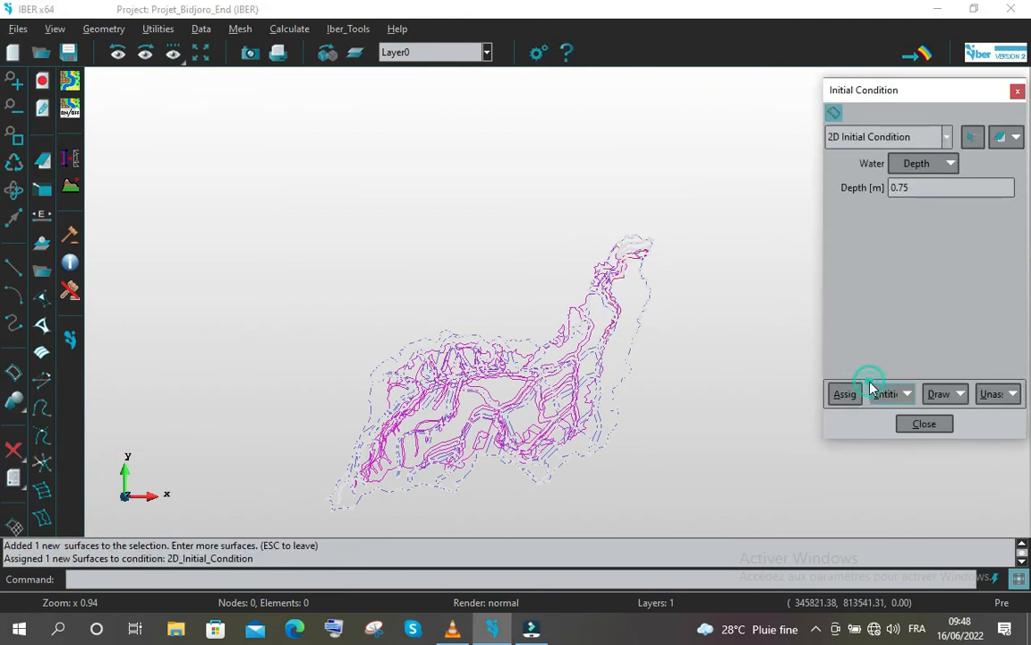
- Display the initial conditions by colour to check the assigned depths, close the initial condition settings and save the project
scroll(570, 512, "up", 2)
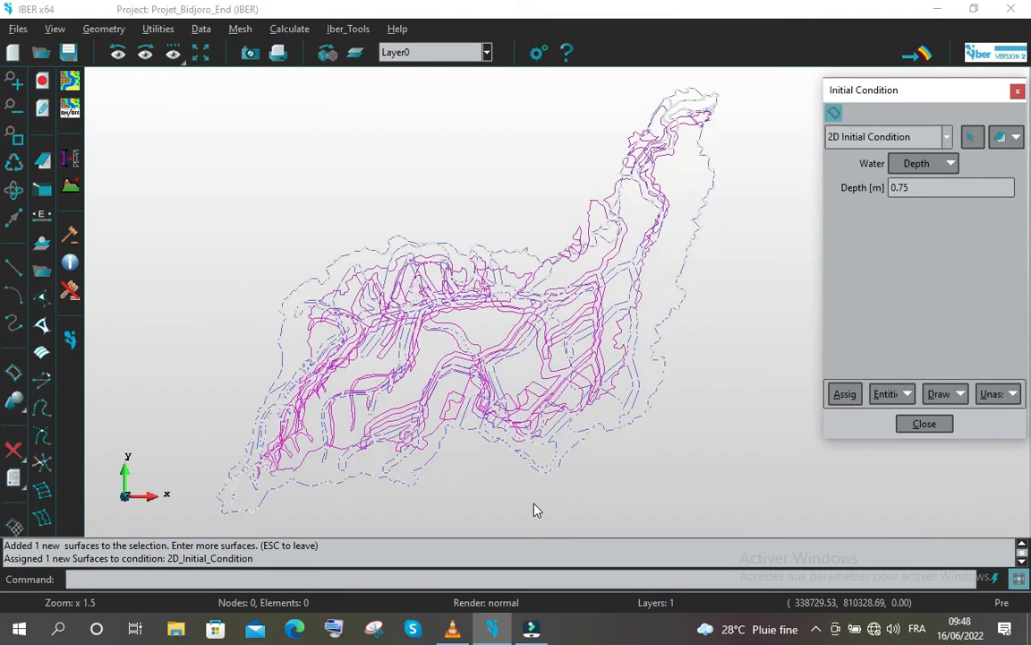
left_click(958, 396)
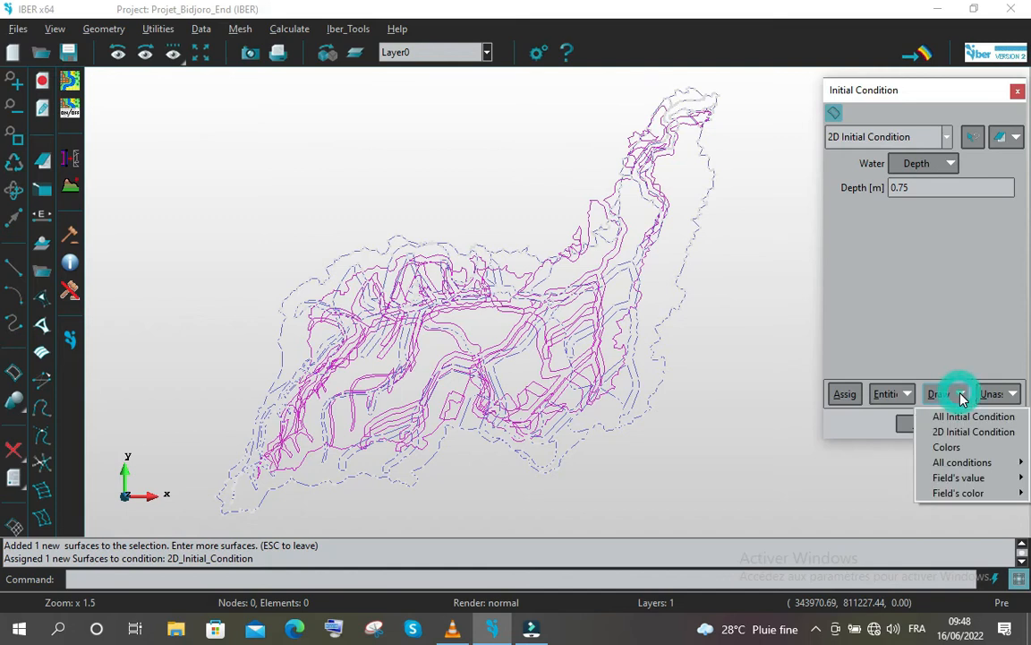
left_click(967, 448)
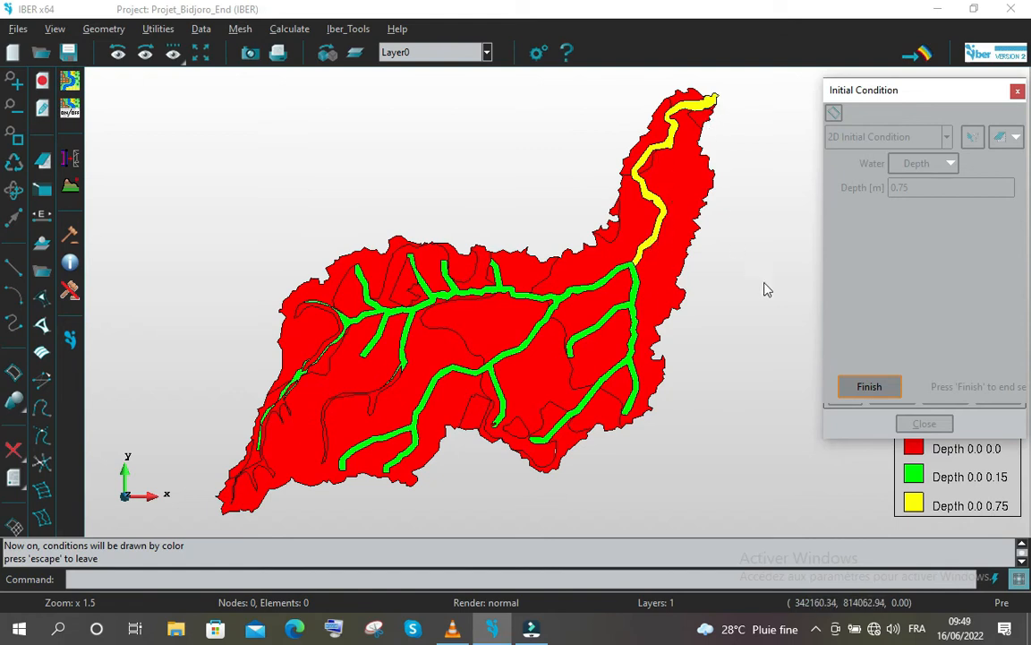
left_click(863, 394)
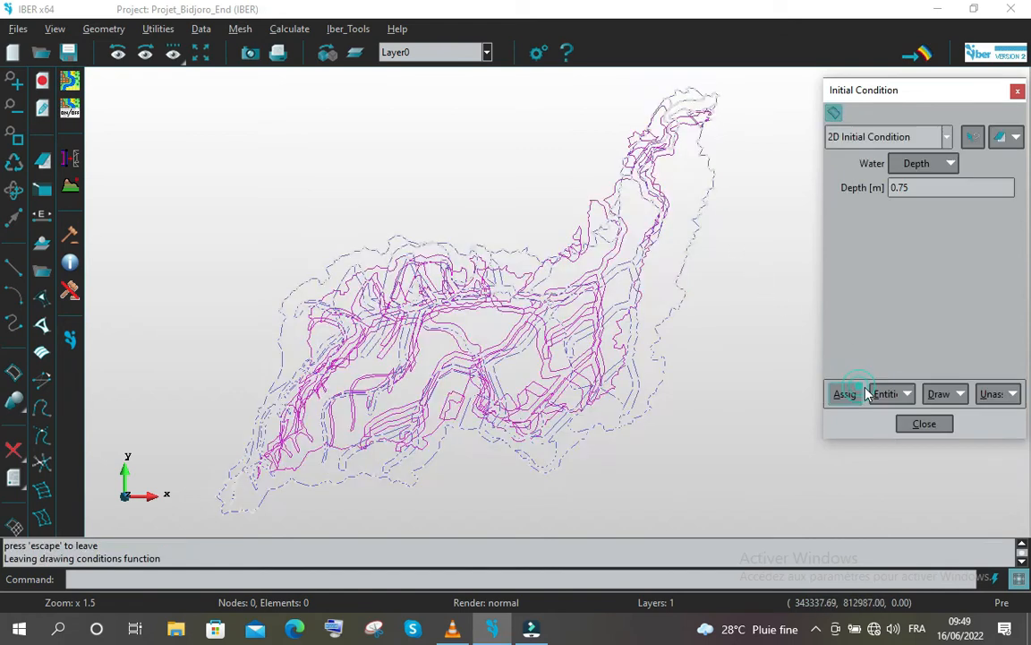
left_click(939, 421)
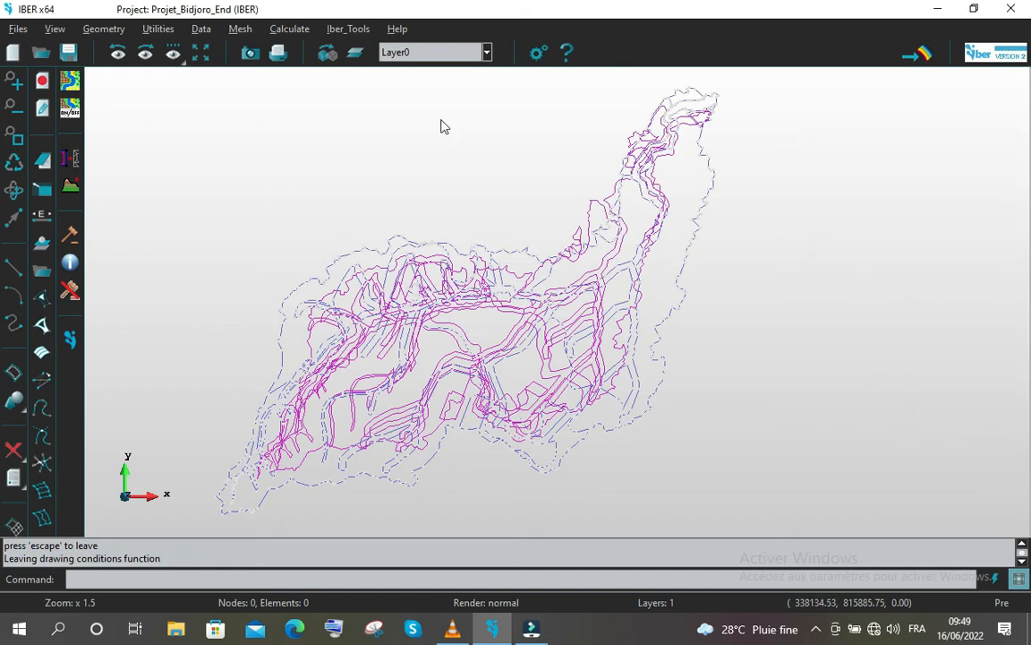
left_click(69, 52)
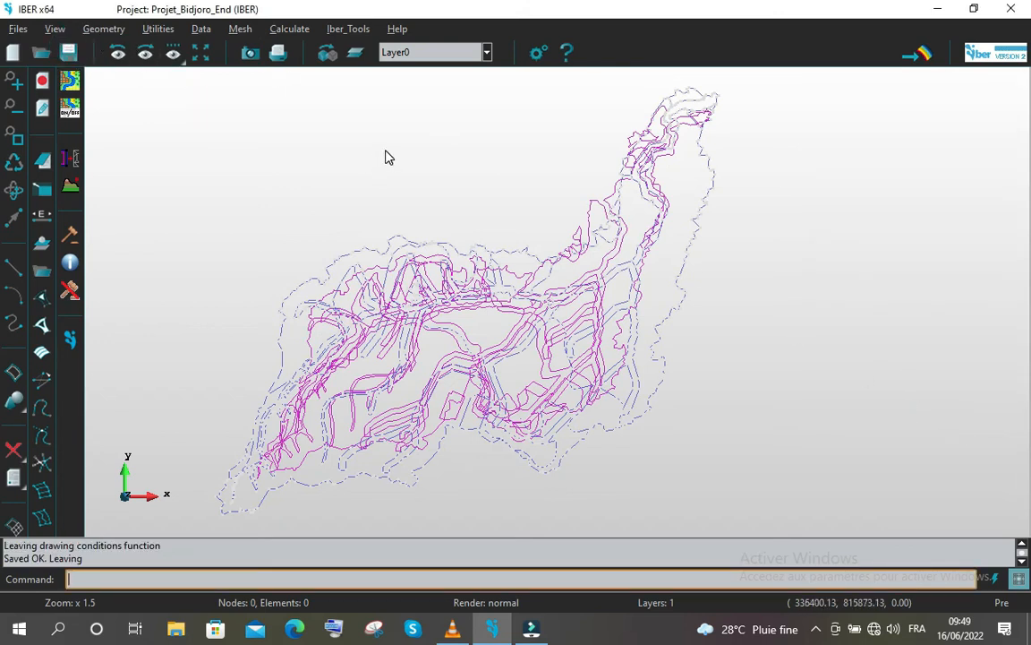
- Assign the river land use with Manning 0.025 to the main northeastern channel surface and the branching tributary channel surface
left_click(203, 30)
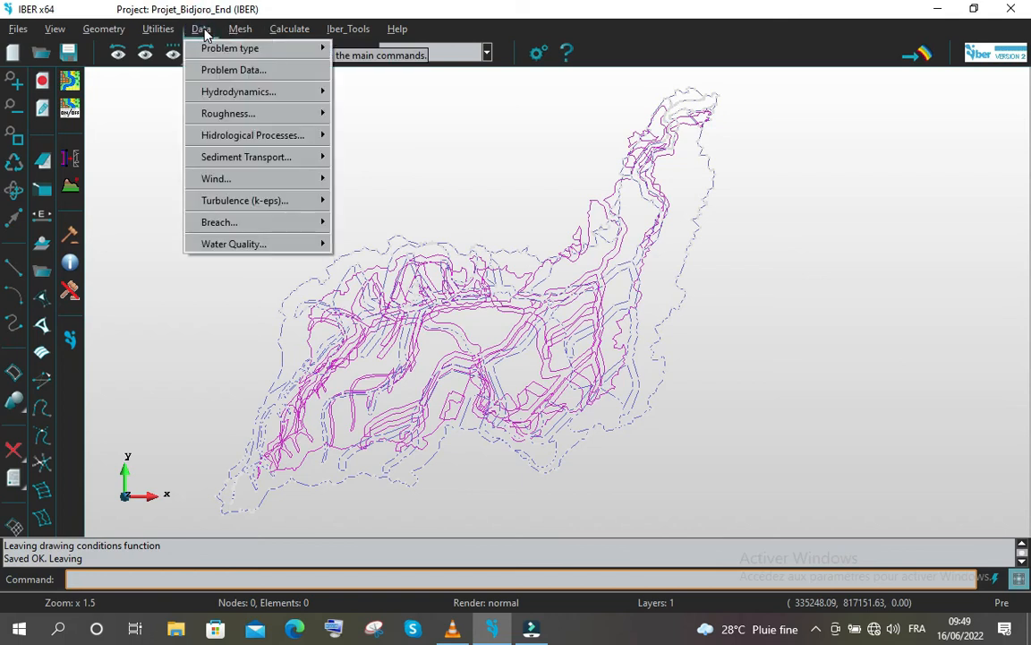
mouse_move(222, 118)
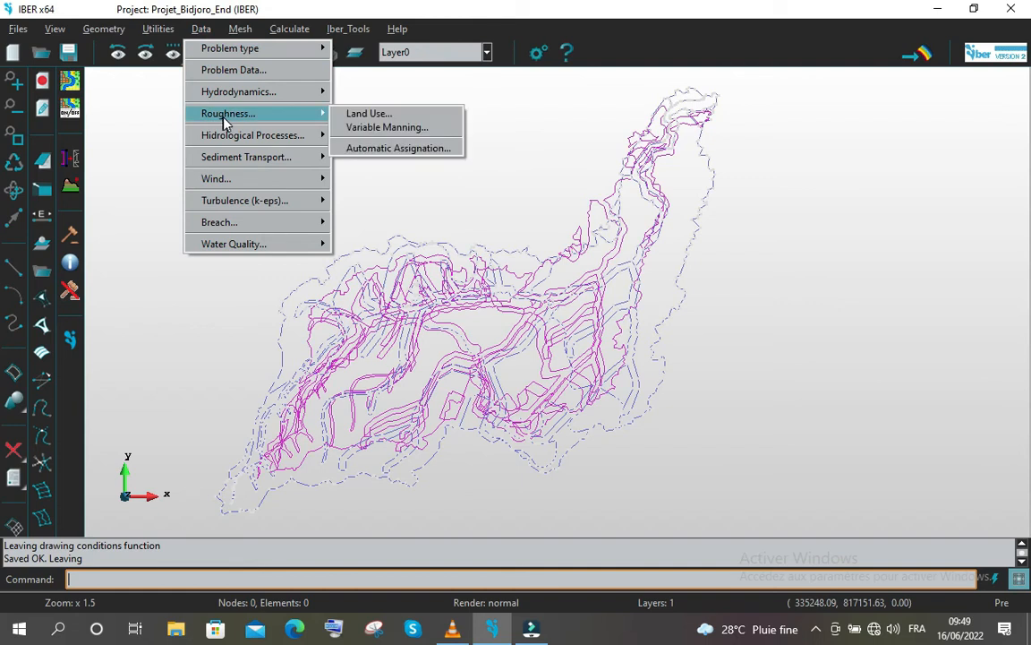
left_click(359, 113)
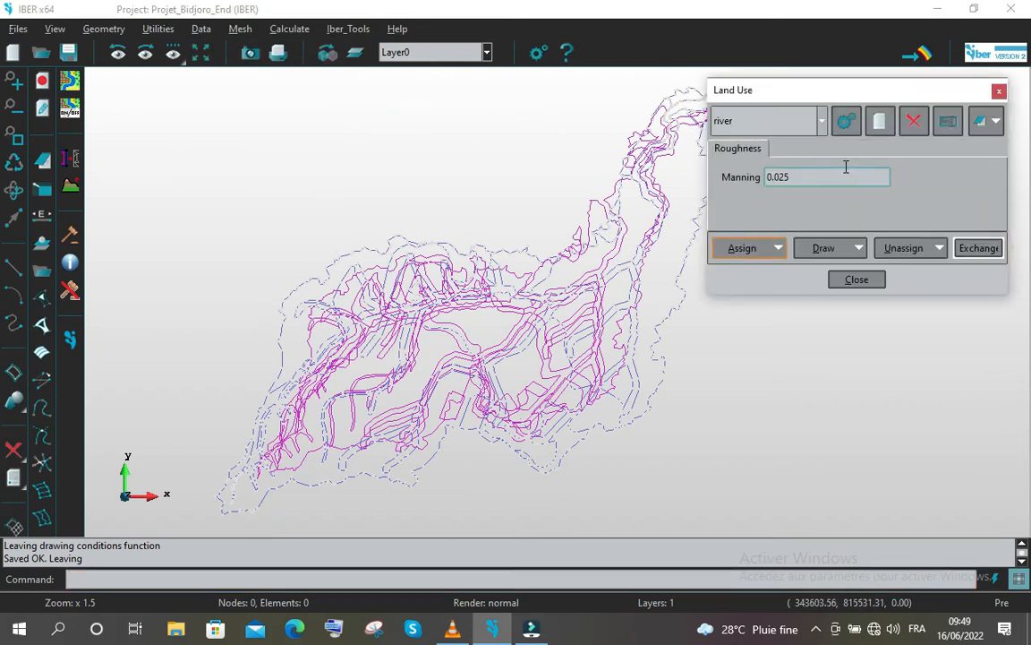
left_click_drag(865, 90, 892, 83)
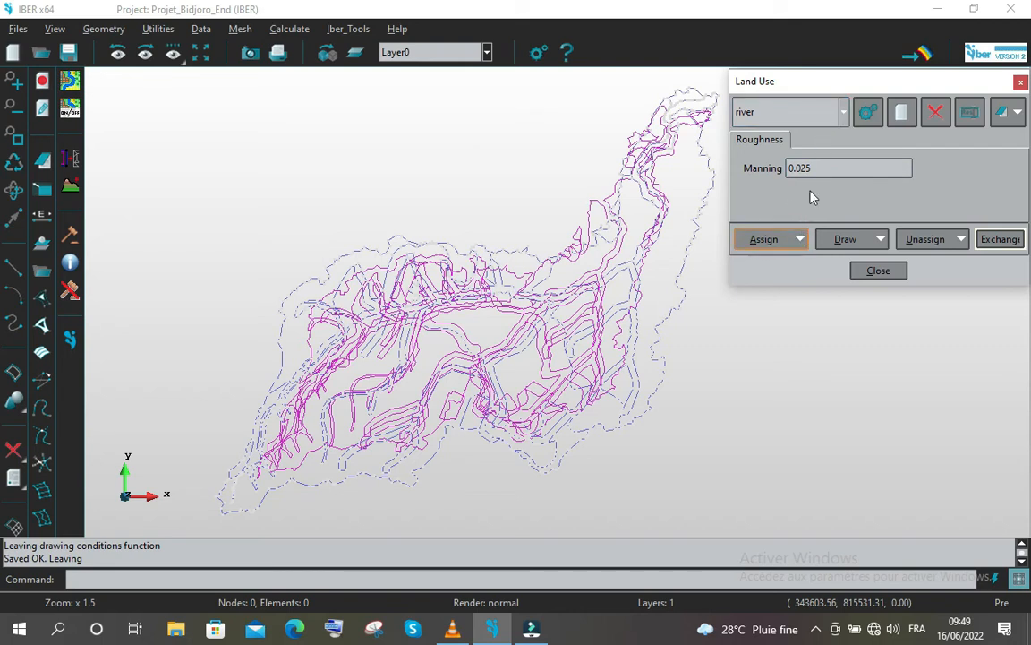
left_click(801, 241)
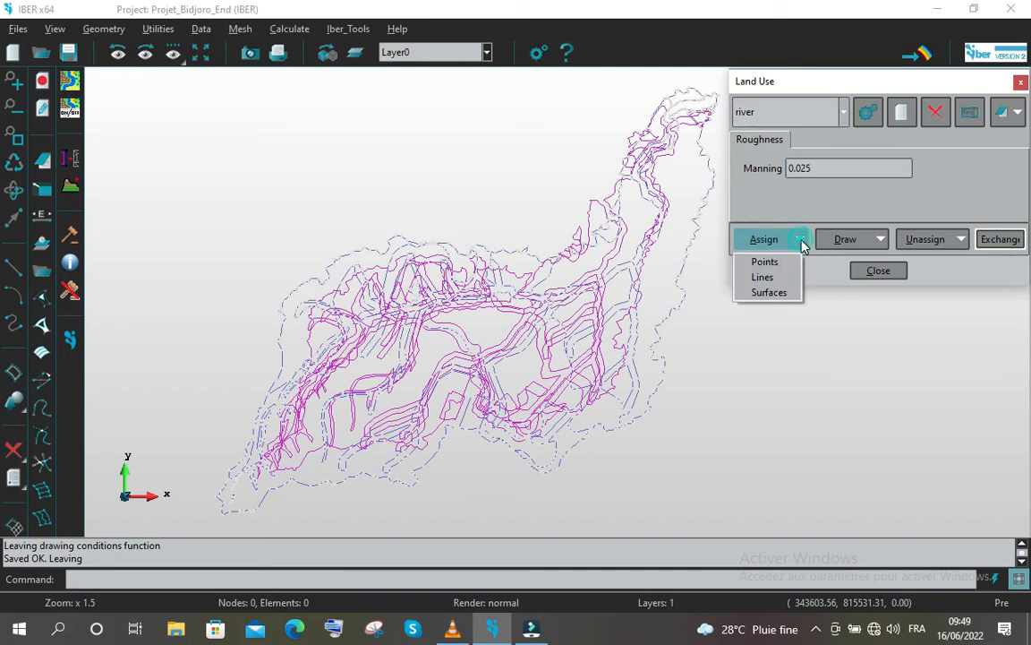
left_click(793, 294)
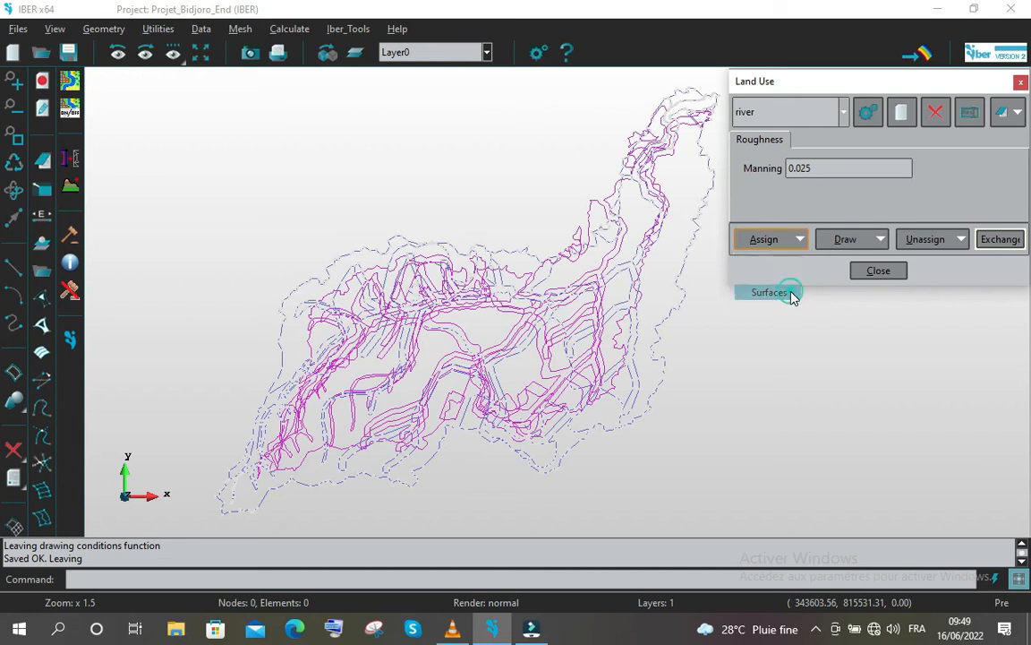
left_click(686, 119)
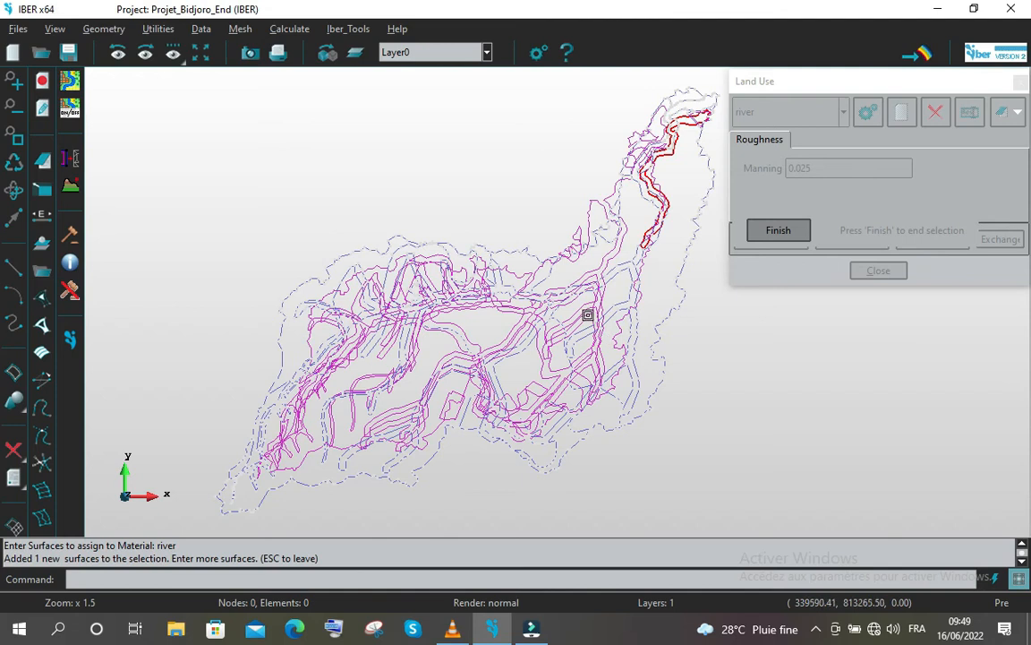
scroll(584, 299, "down", 3)
scroll(585, 301, "up", 5)
scroll(585, 301, "up", 4)
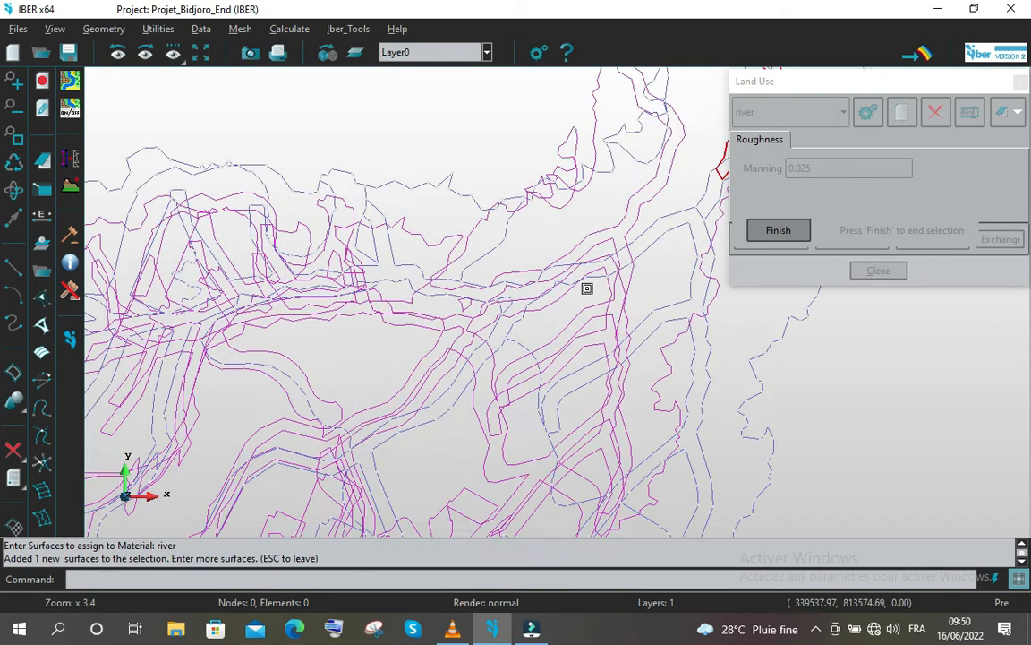
left_click(596, 273)
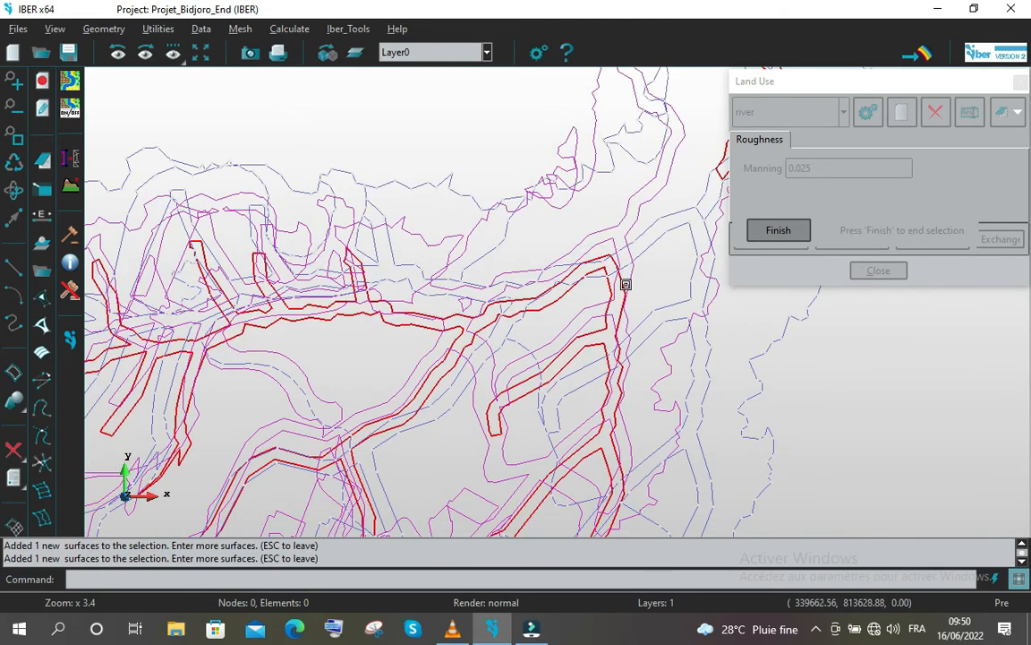
left_click(772, 231)
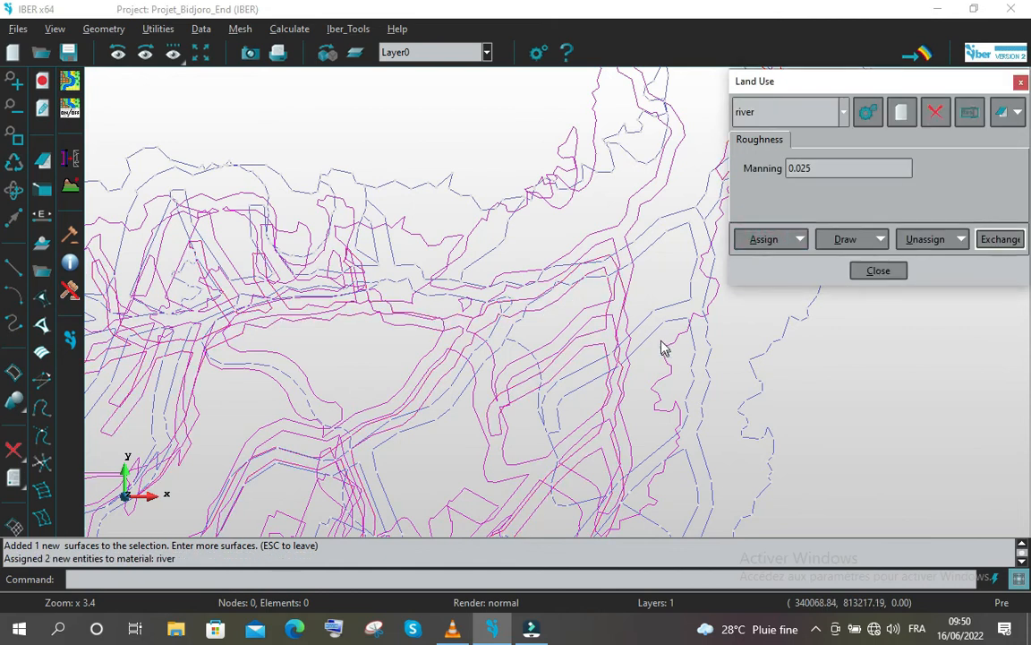
- Assign the brushland land use with Manning 0.05 to the outer watershed surface along the western boundary
scroll(661, 346, "down", 5)
scroll(746, 364, "up", 2)
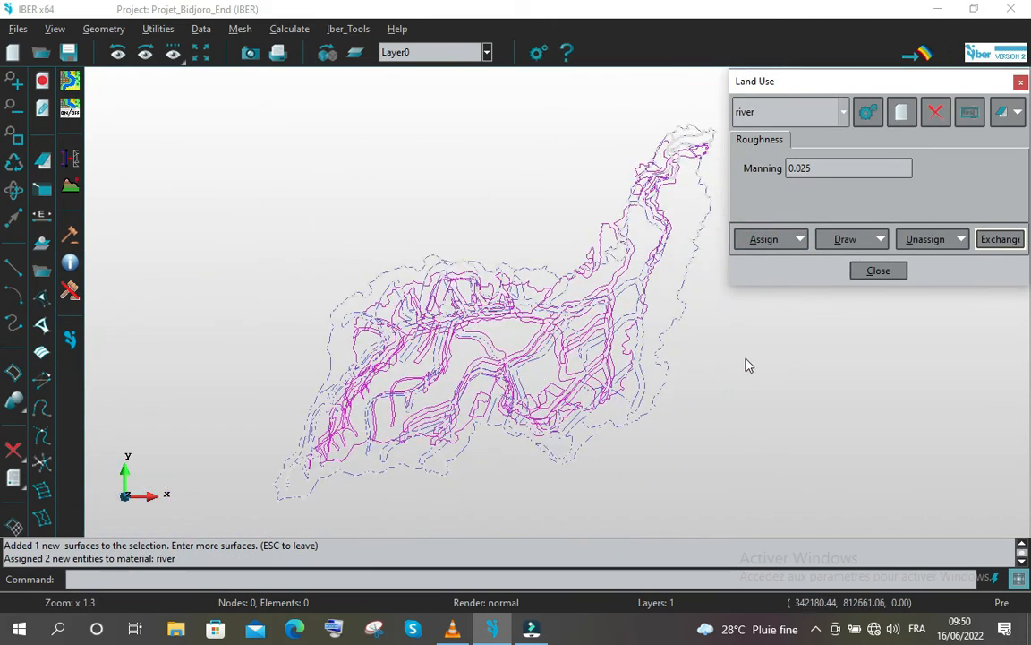
left_click(836, 119)
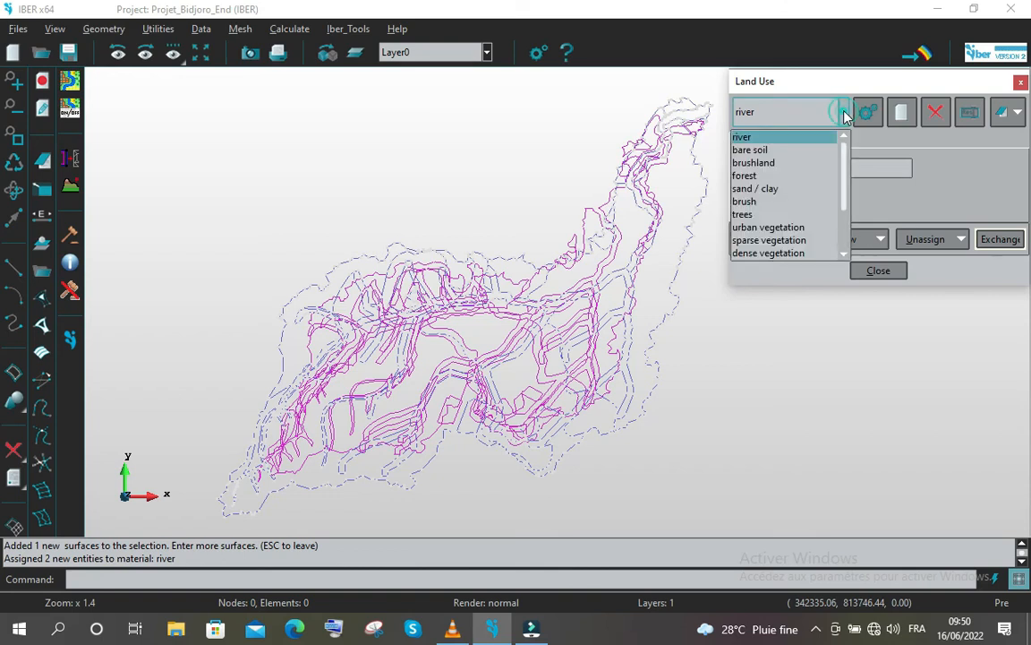
left_click(770, 164)
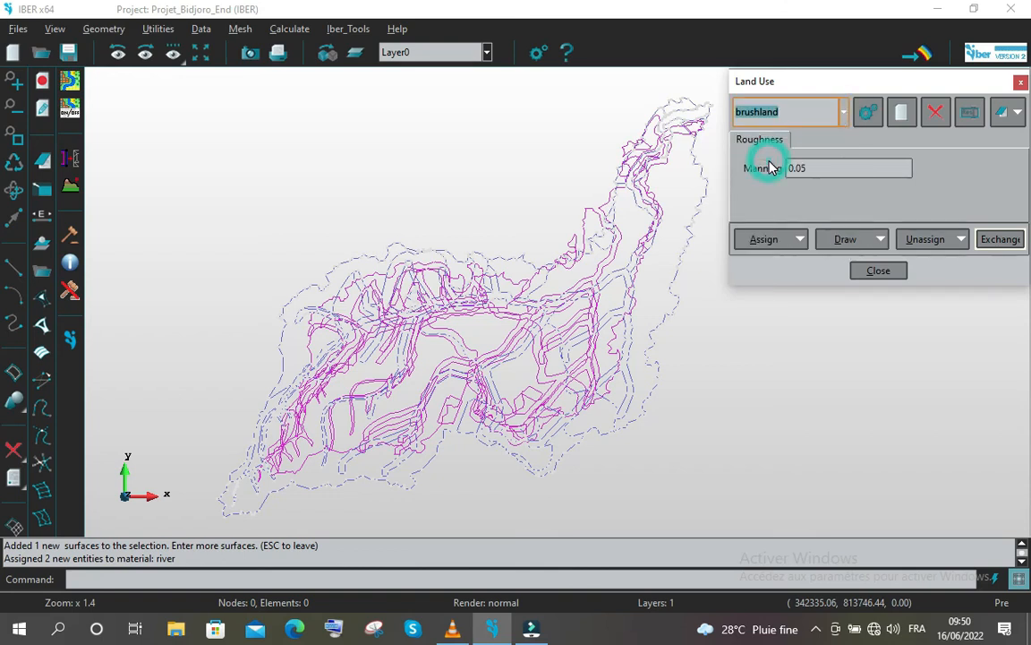
left_click(801, 240)
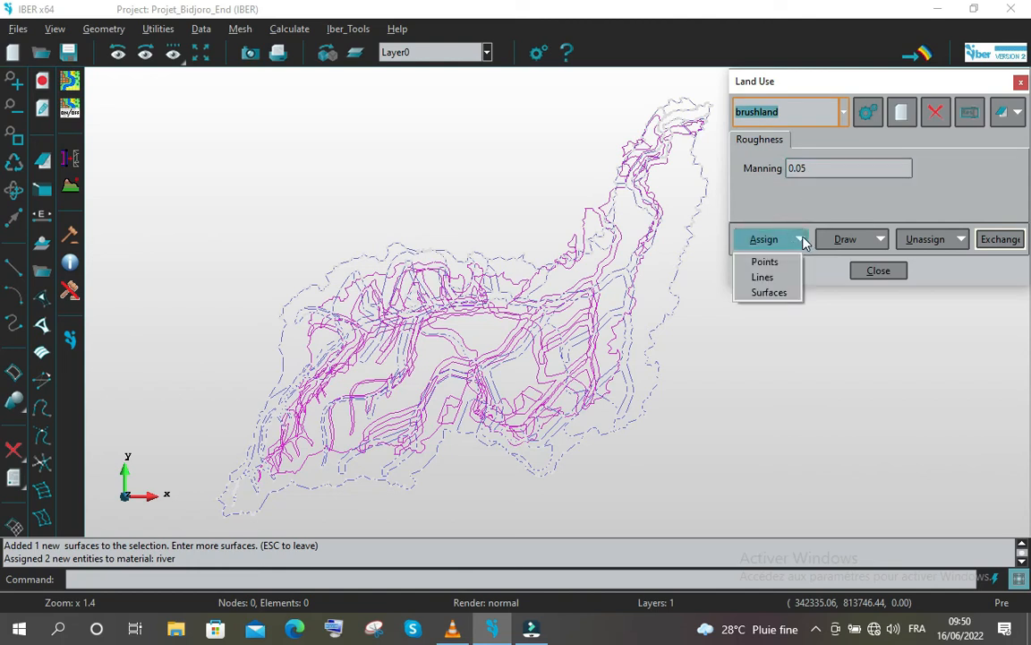
left_click(775, 292)
left_click(295, 346)
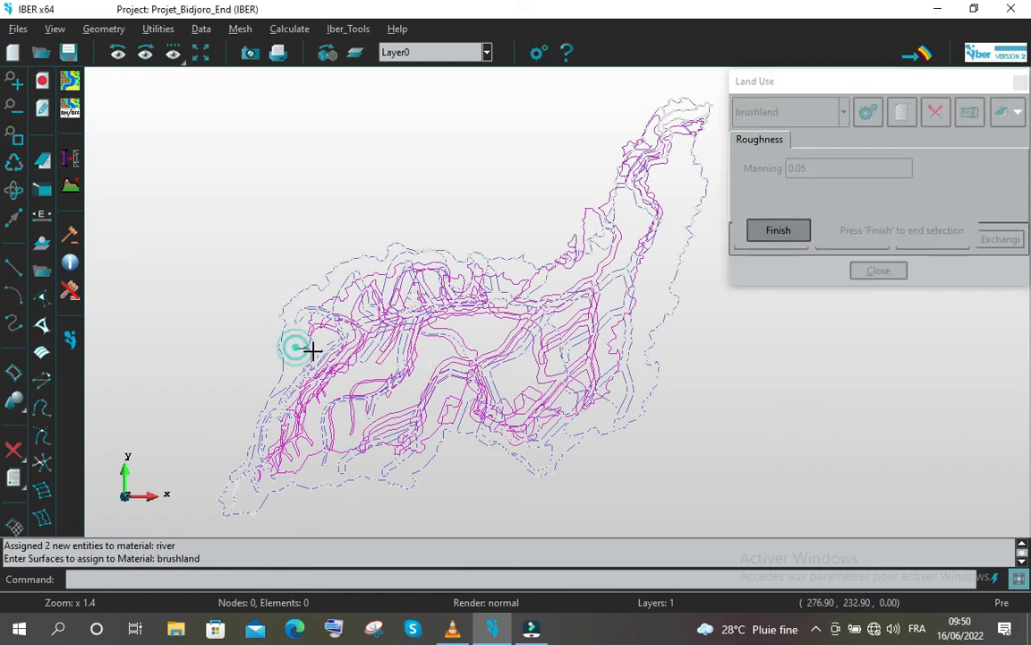
left_click(770, 229)
- Assign the trees land use with Manning 0.12 to the multi-part surface that includes the small south-central quadrilateral patch
left_click(844, 113)
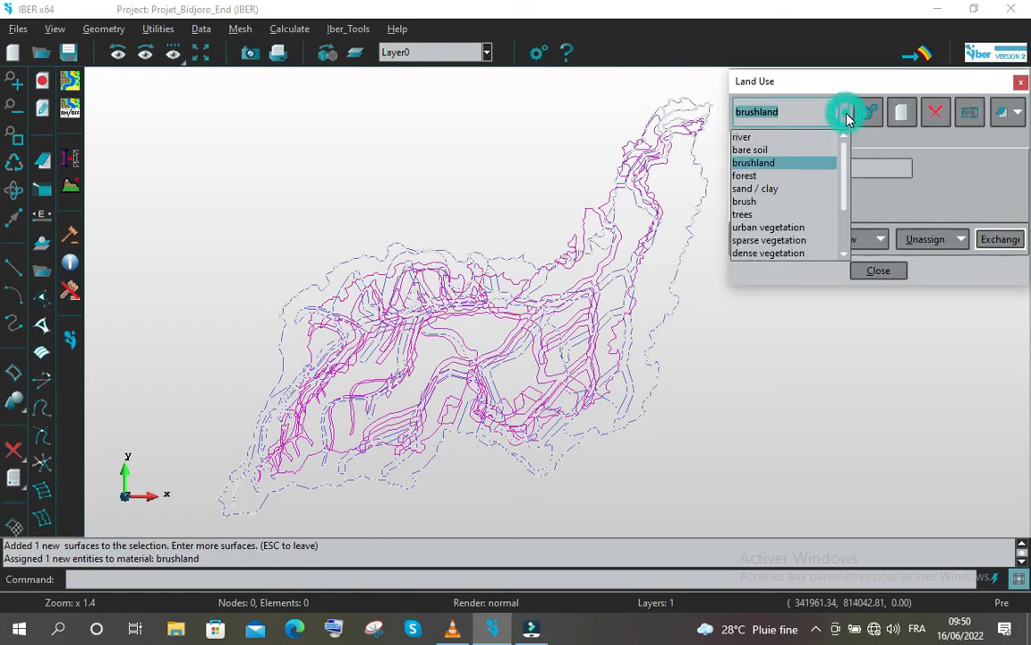
left_click(766, 215)
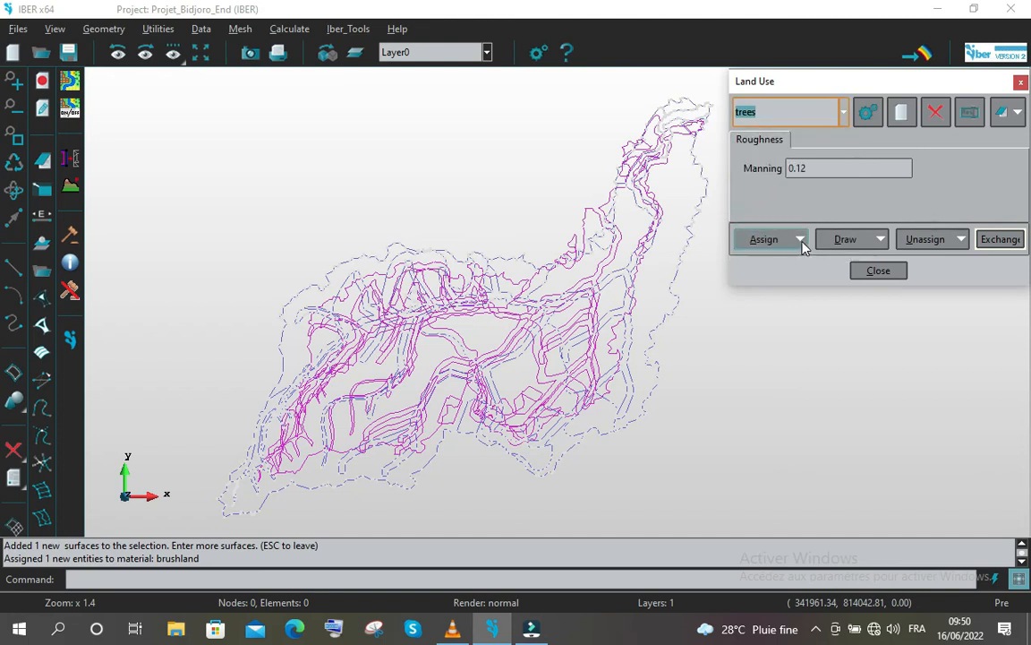
left_click(801, 240)
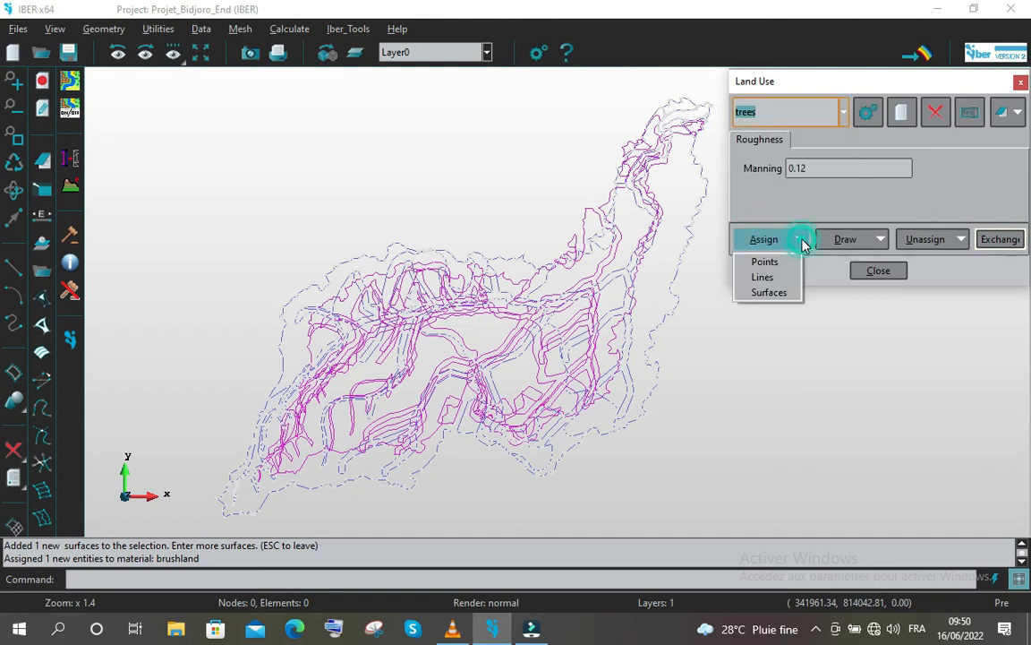
left_click(772, 293)
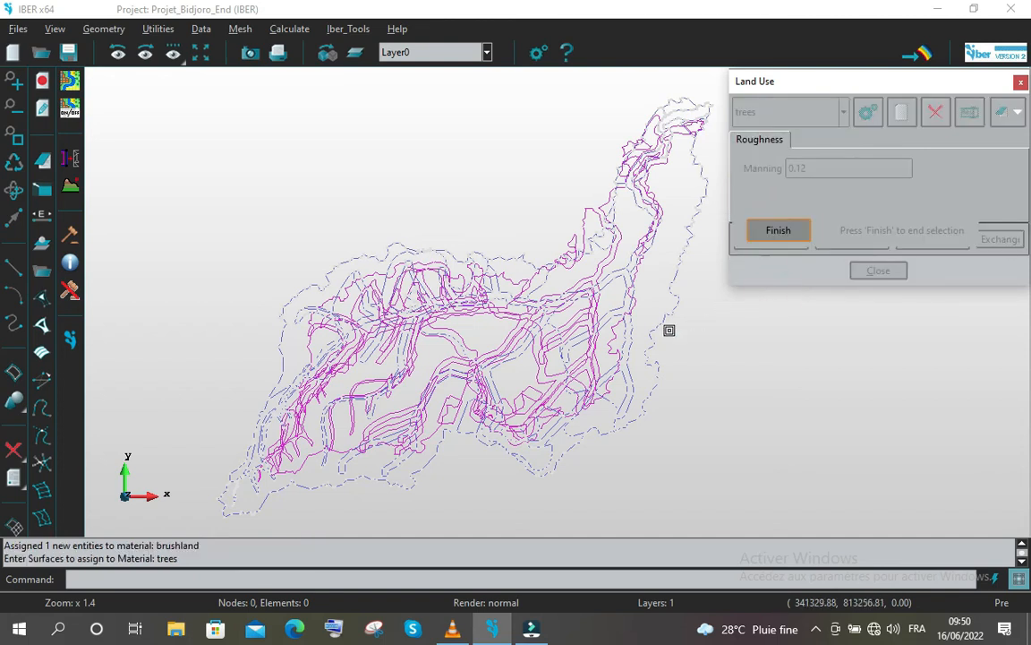
left_click(452, 421)
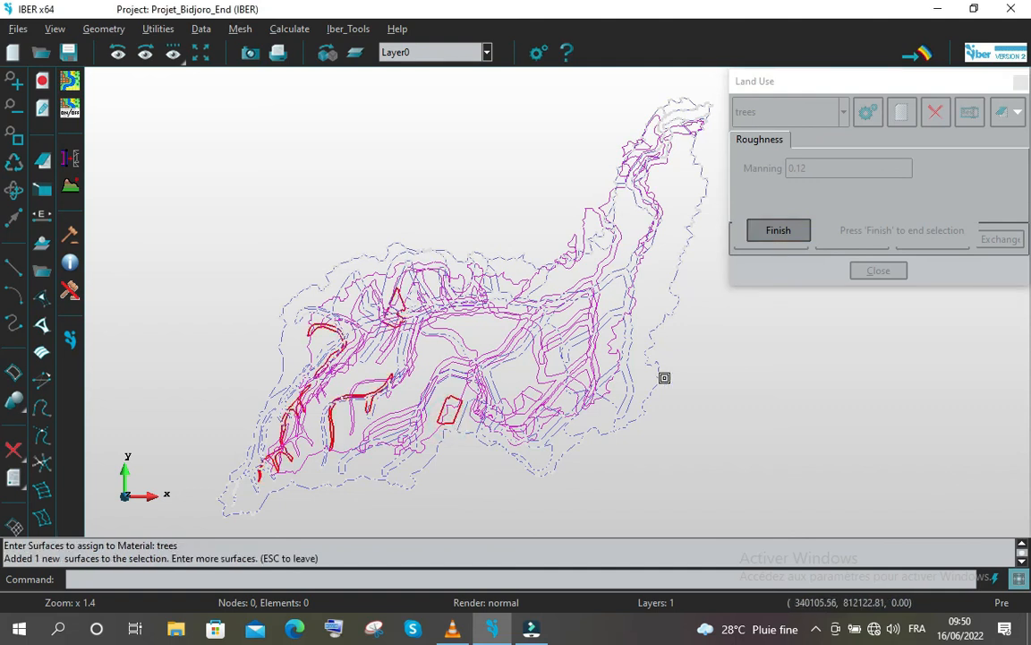
left_click(772, 240)
- Assign the sparse vegetation land use with Manning 0.08 to the large surface bordering the channels across the watershed
left_click(838, 123)
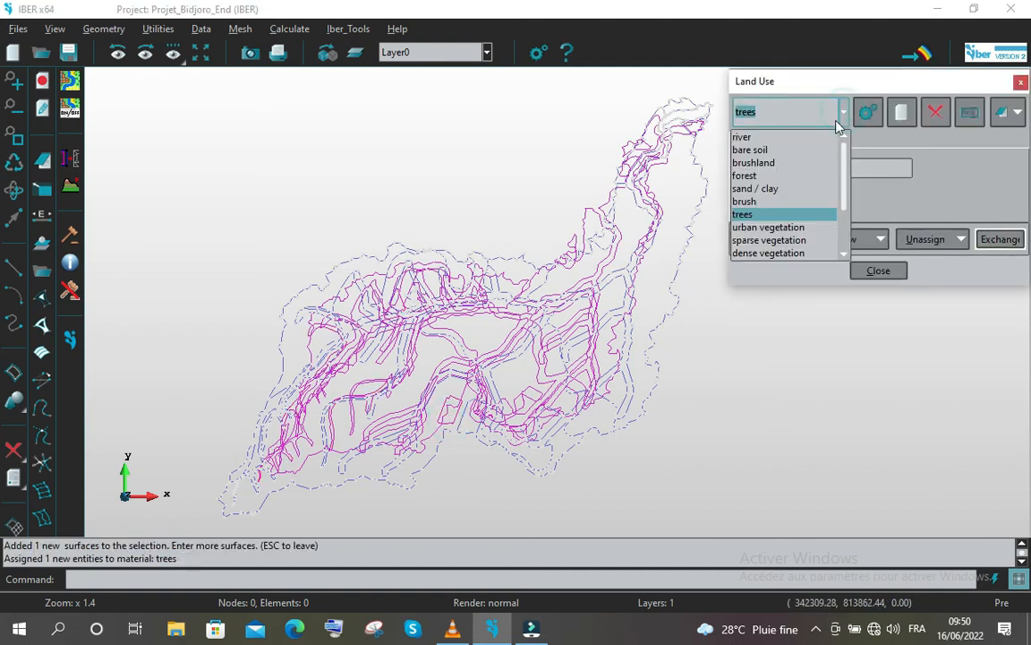
left_click(779, 240)
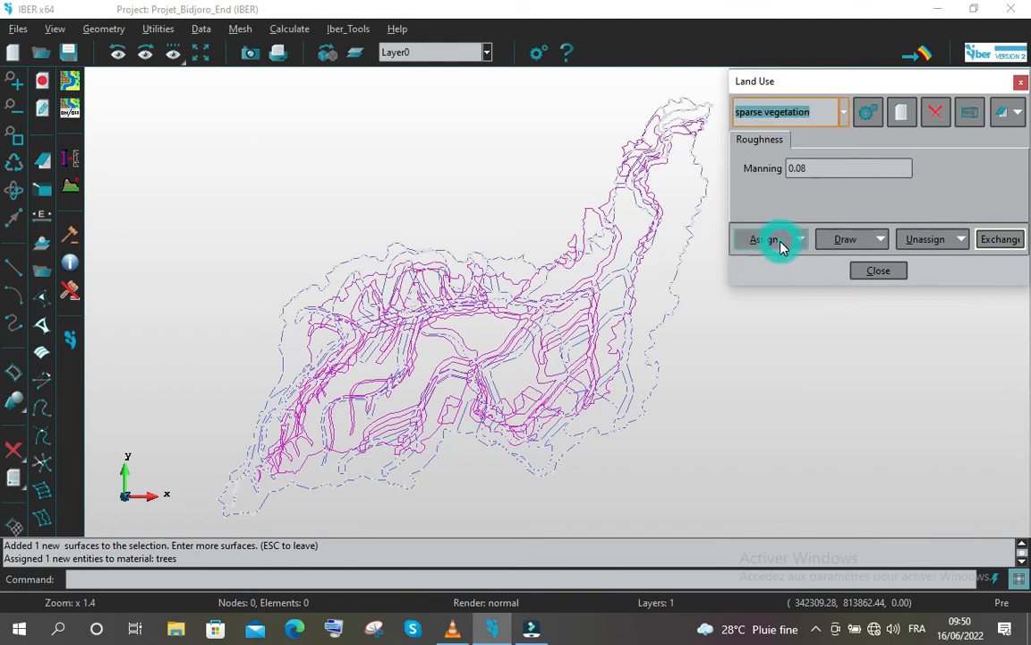
left_click(800, 239)
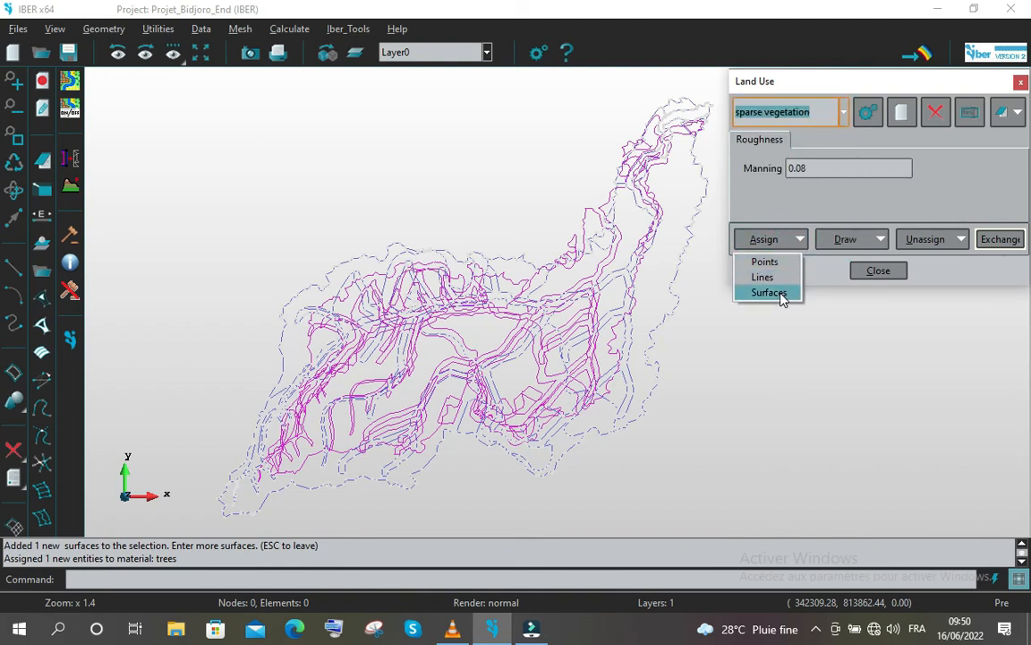
left_click(777, 291)
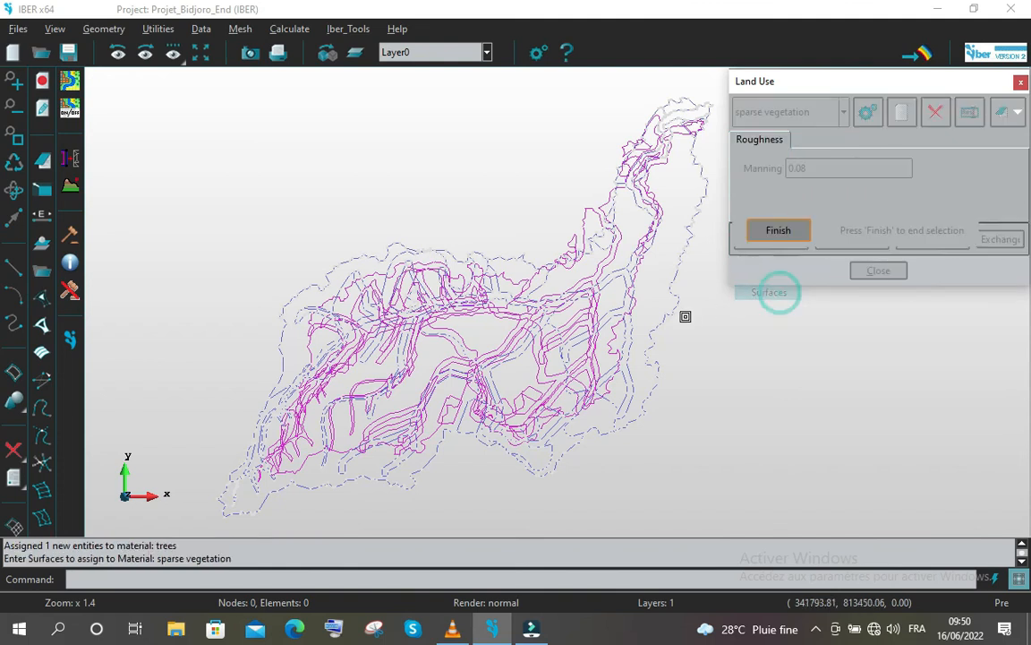
left_click(617, 329)
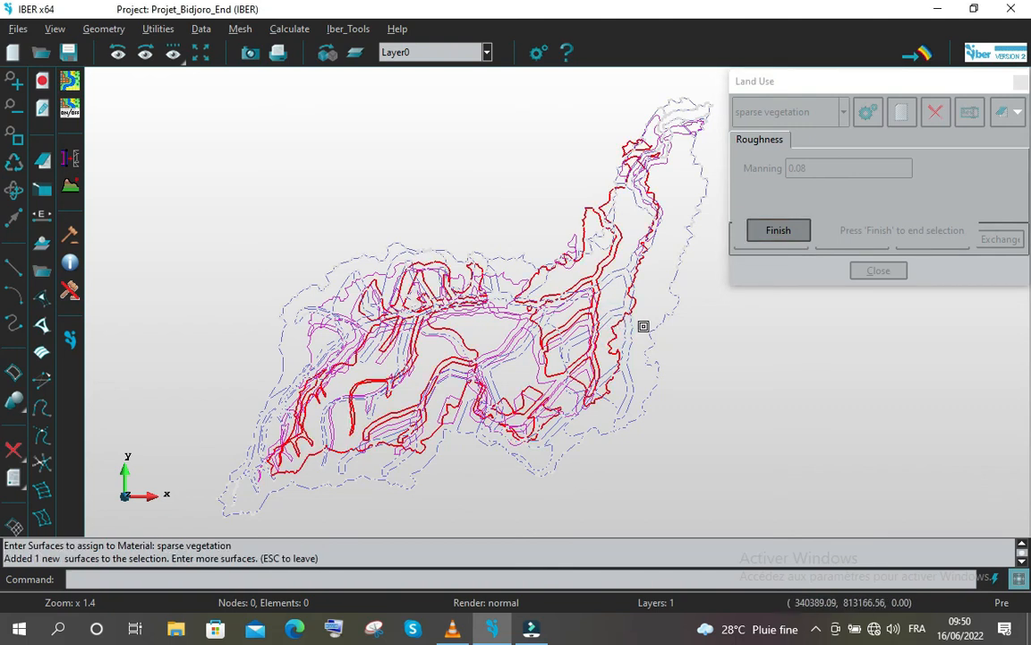
left_click(776, 232)
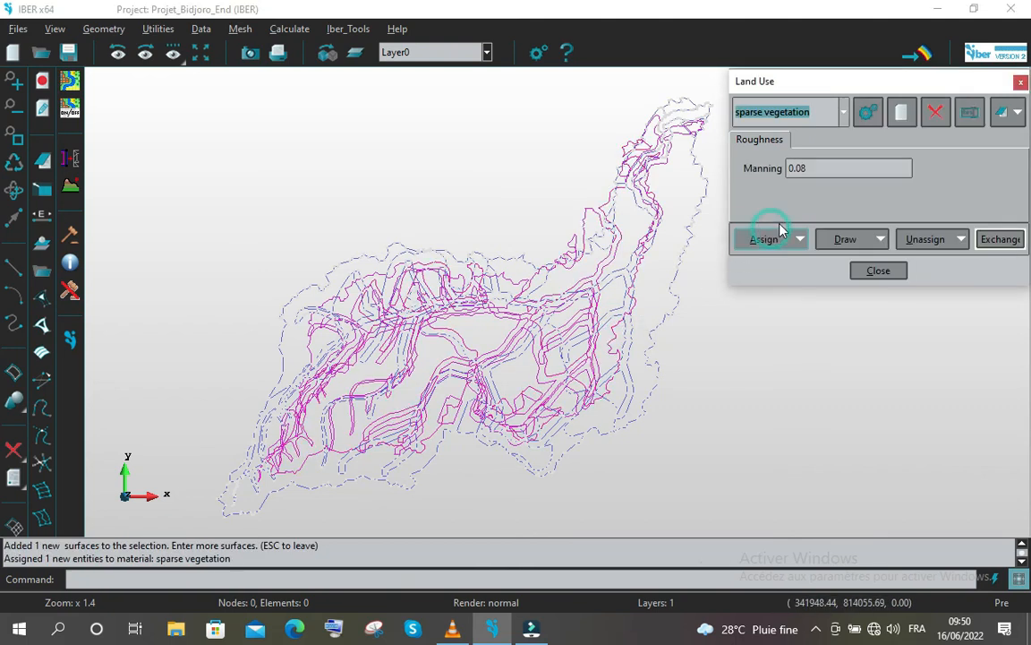
- Assign the industrial land use with Manning 0.1 to the small triangular surface at the watershed's northeastern end
left_click(842, 112)
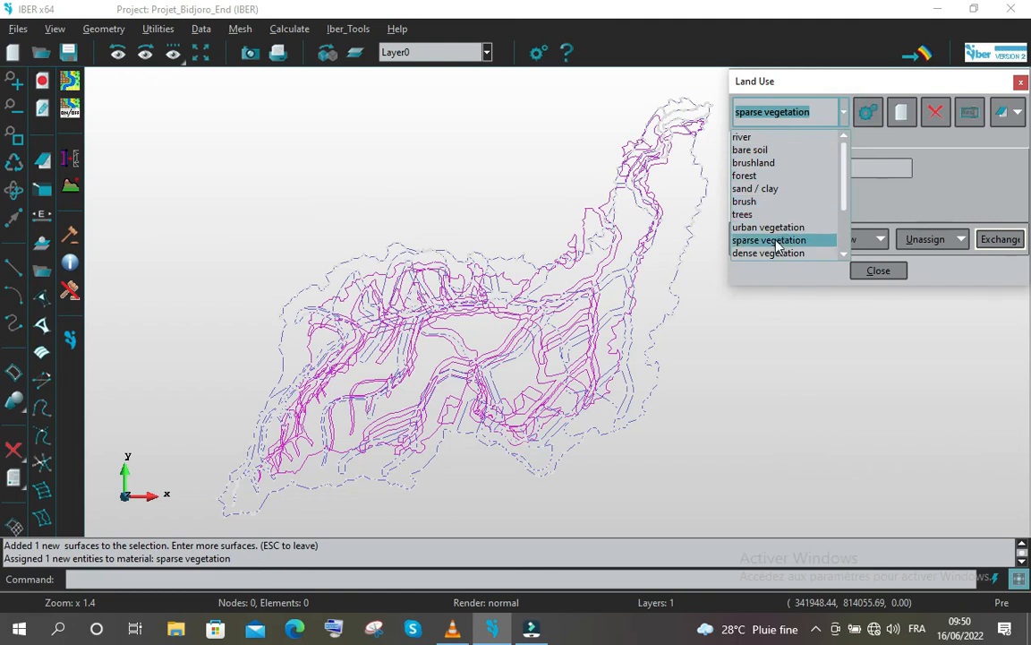
scroll(781, 237, "down", 2)
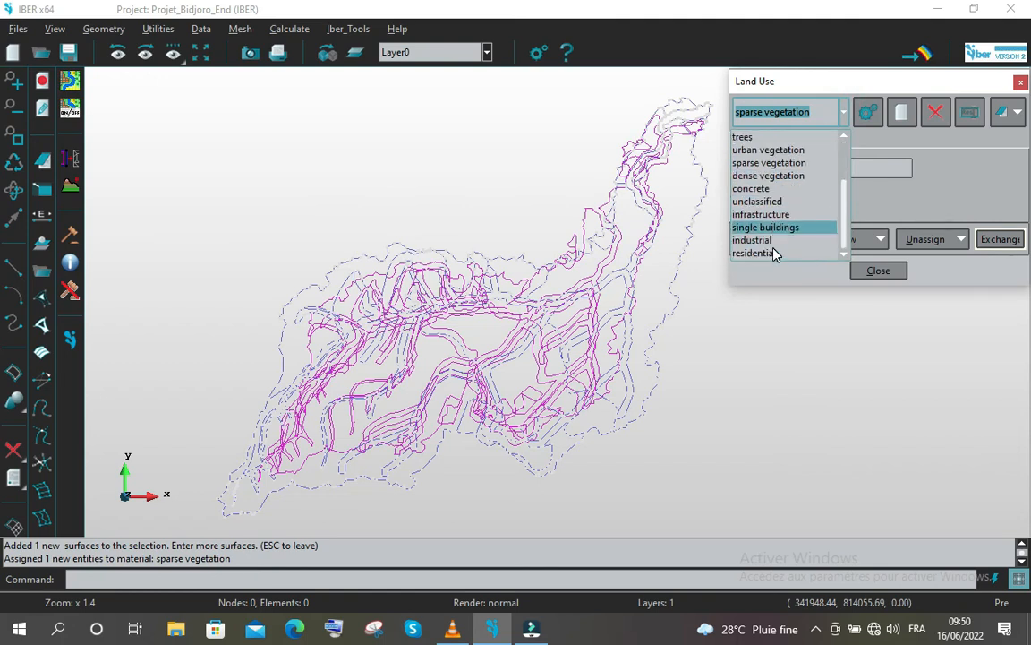
left_click(759, 240)
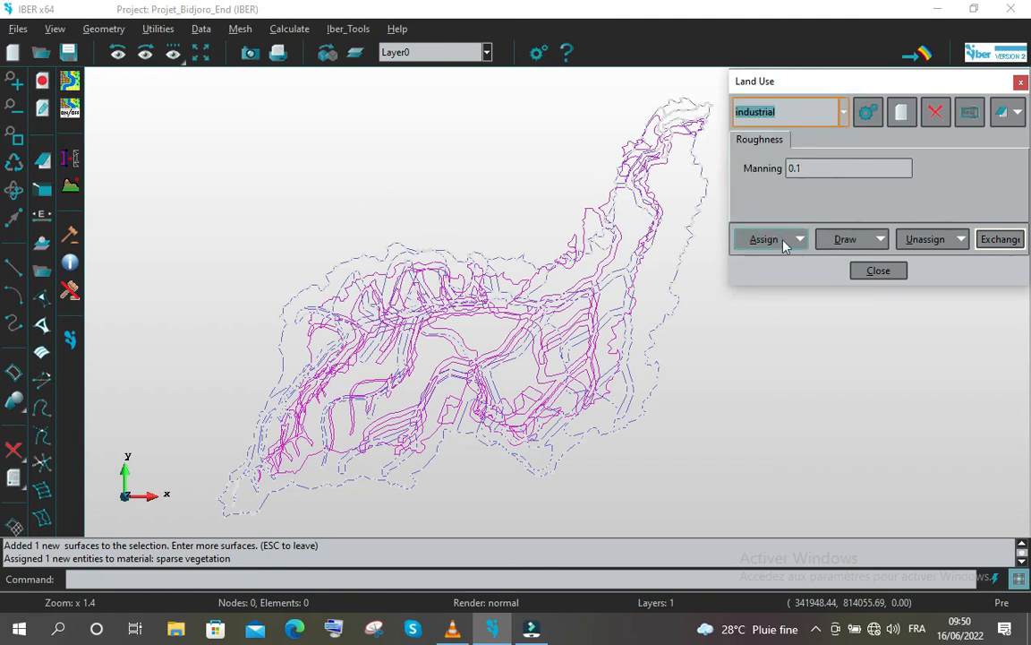
left_click(799, 239)
left_click(768, 293)
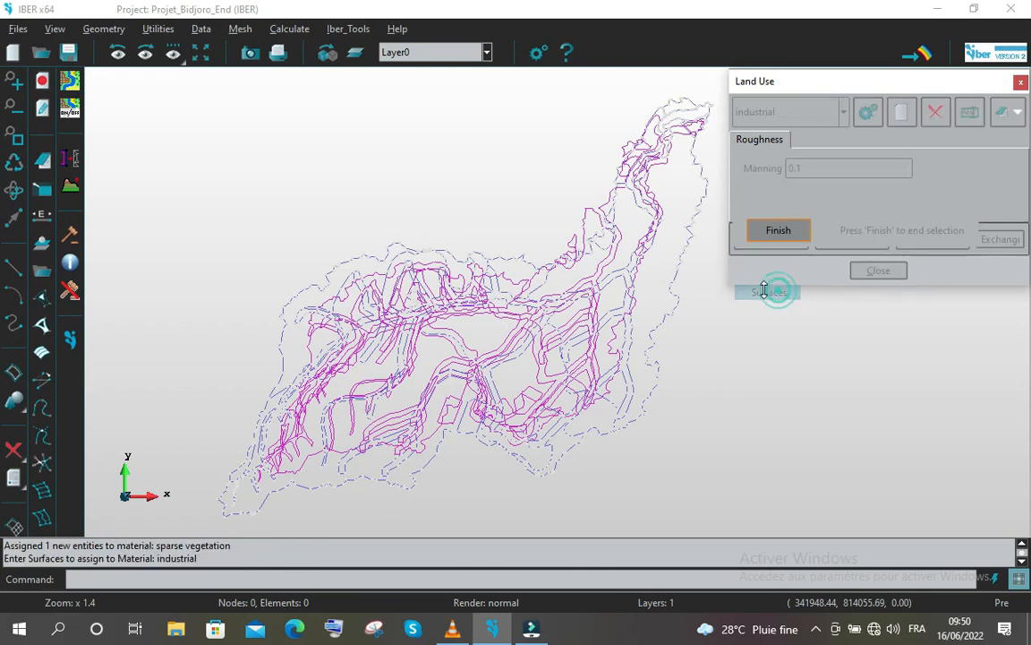
scroll(705, 126, "up", 4)
scroll(699, 136, "up", 5)
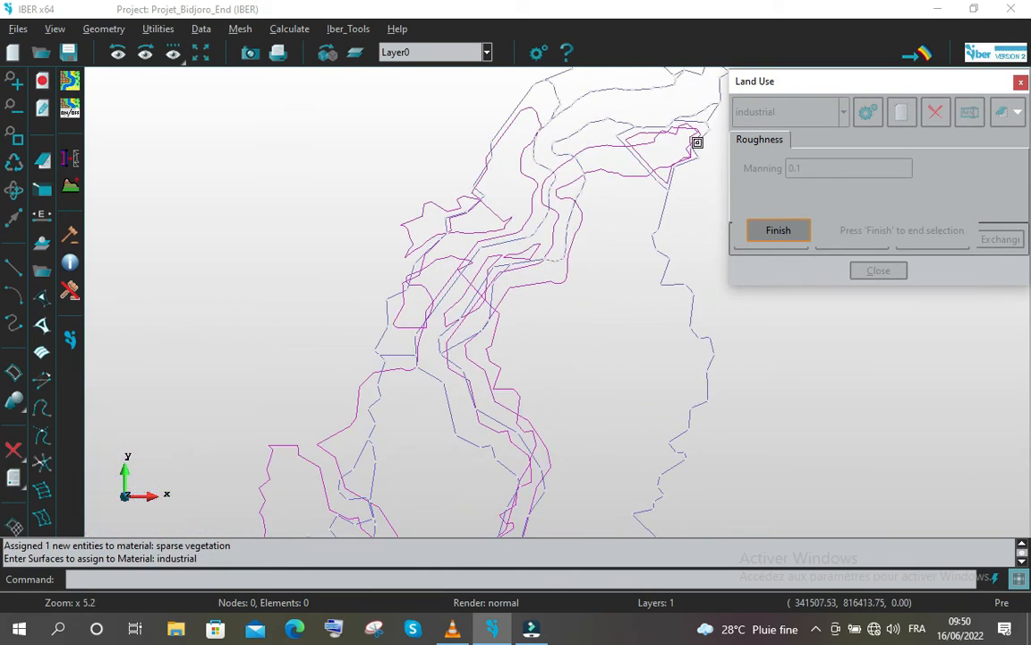
left_click(655, 198)
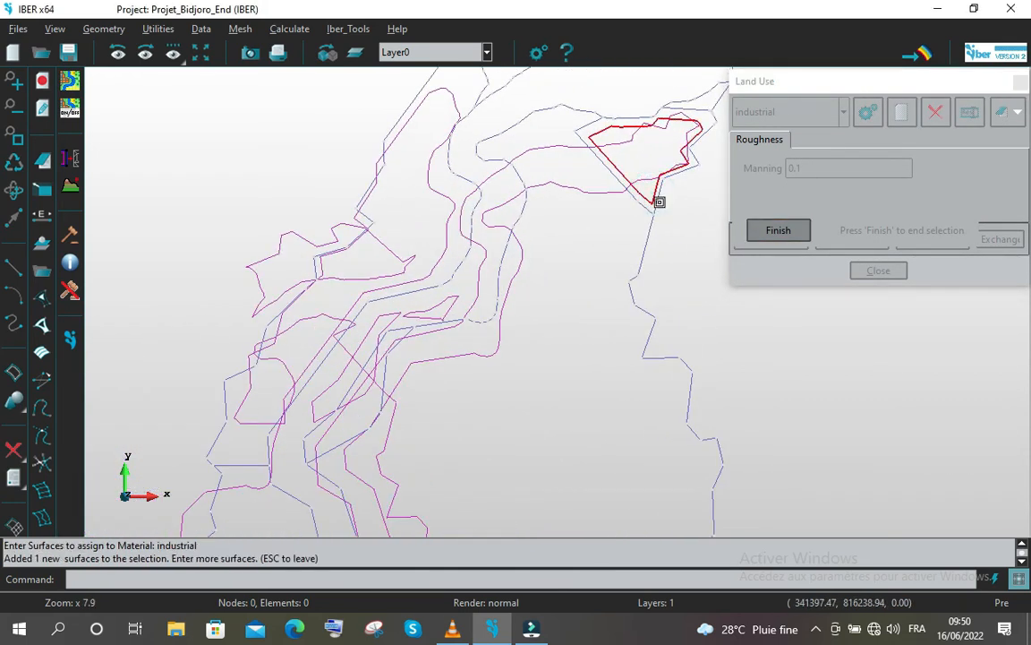
left_click(765, 232)
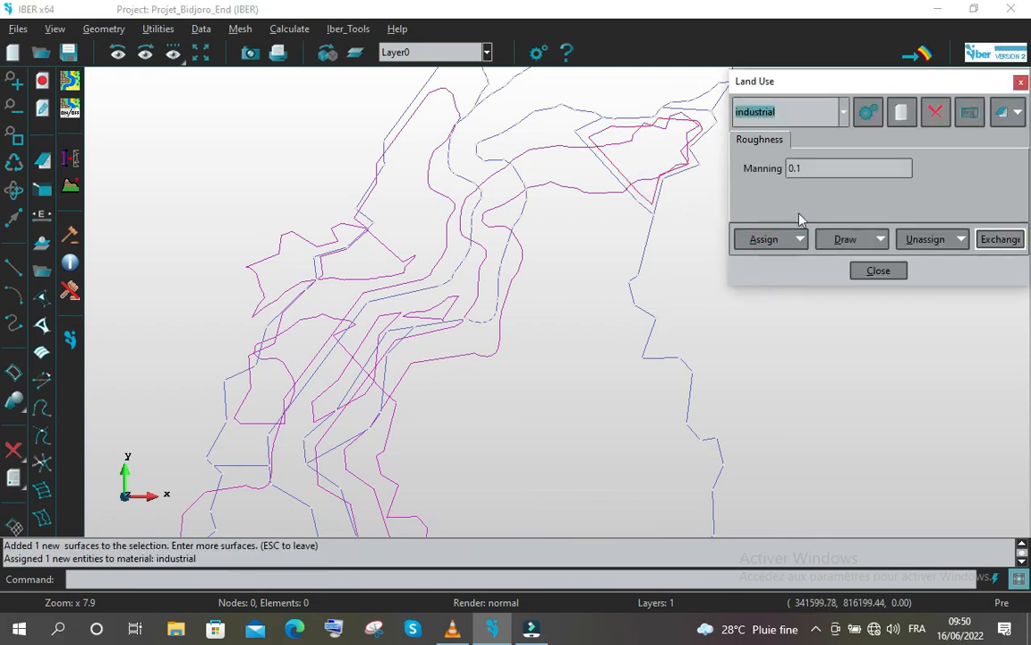
- Assign the residential land use with Manning 0.15 to the narrow surface along the northwestern edge of the watershed's northern arm
left_click(843, 111)
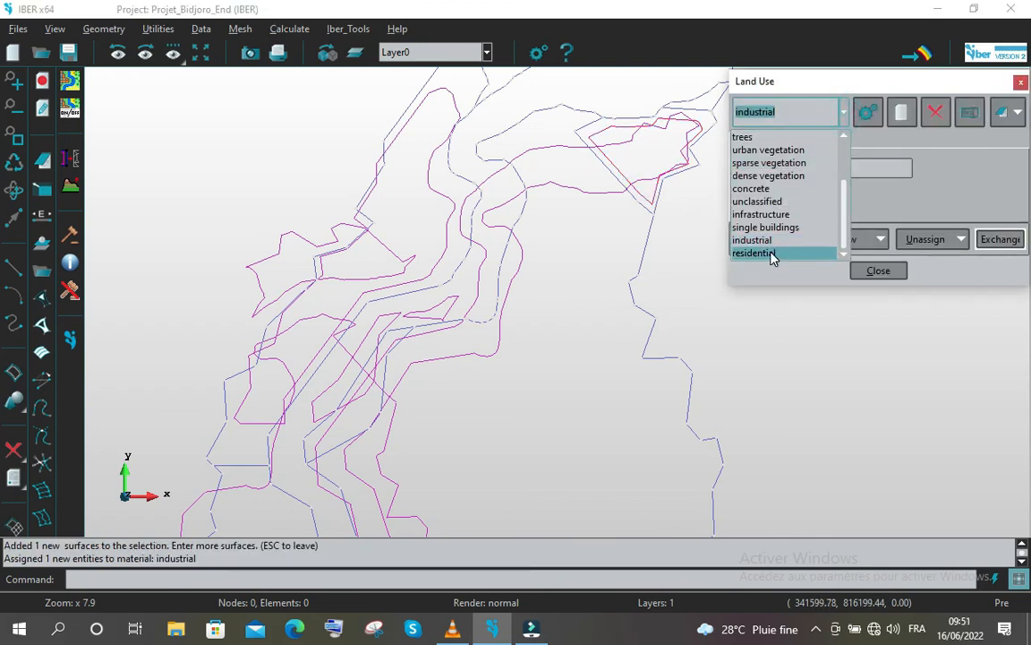
left_click(768, 254)
left_click(801, 240)
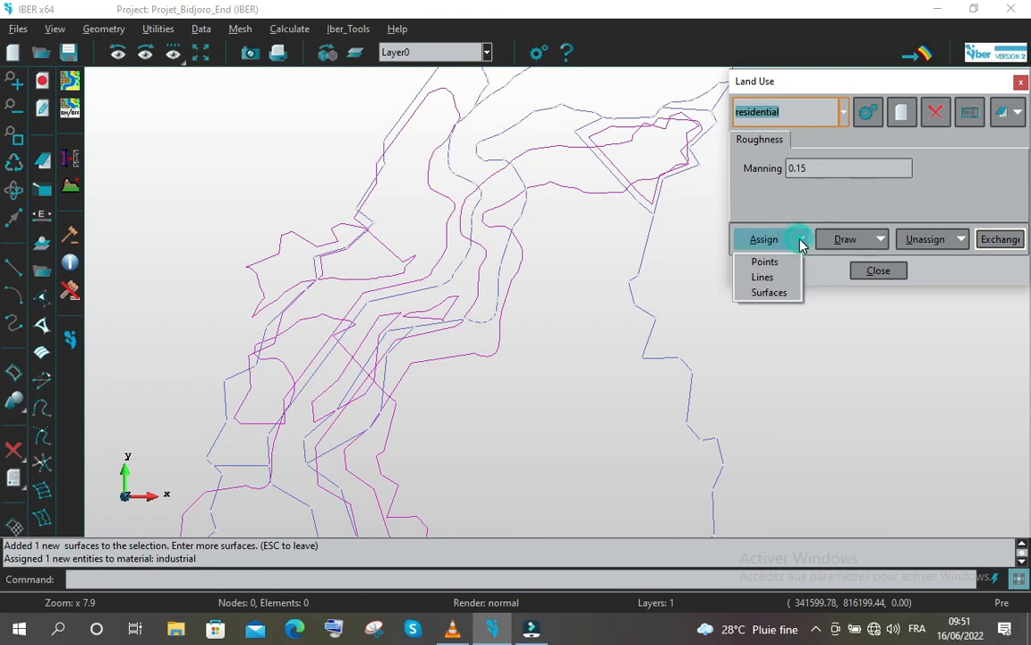
left_click(780, 294)
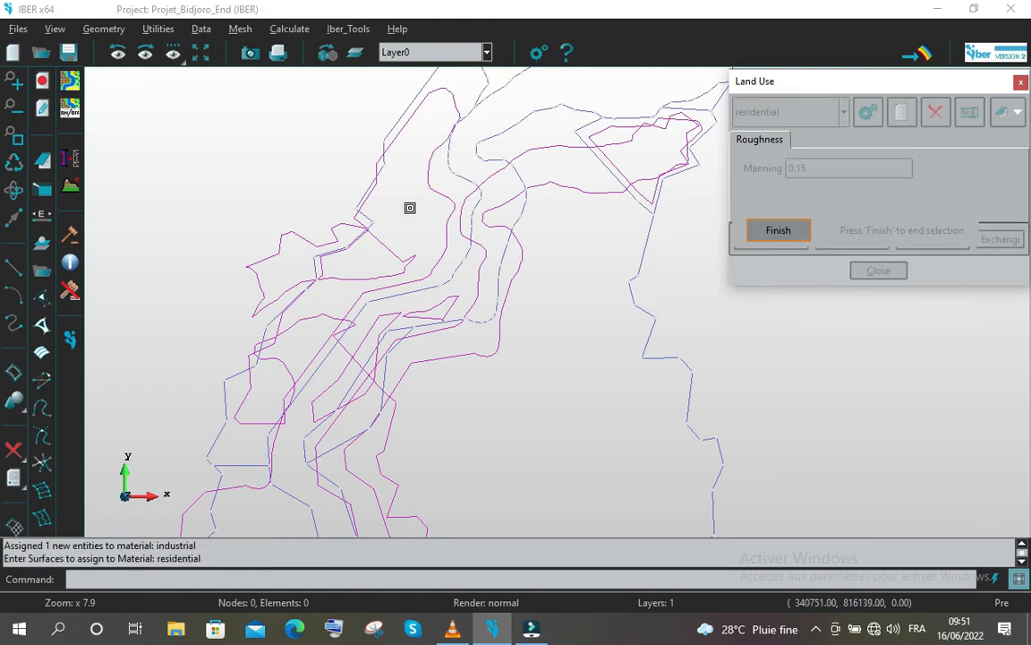
left_click(371, 164)
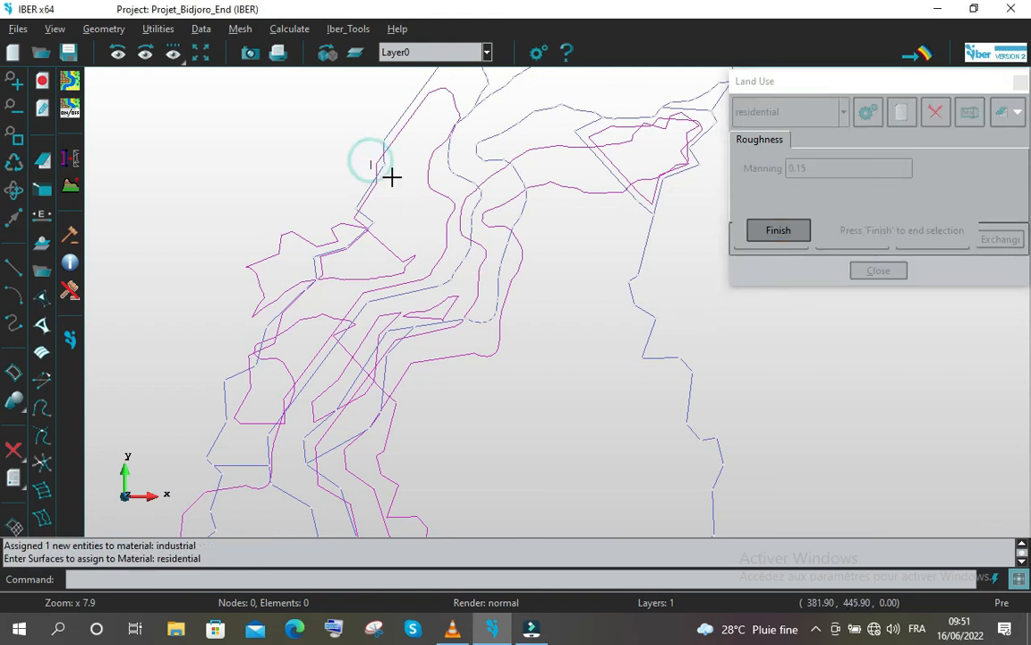
left_click(770, 232)
- Draw all land-use materials over the whole watershed to check the assignments, and close the land use settings
scroll(534, 290, "down", 10)
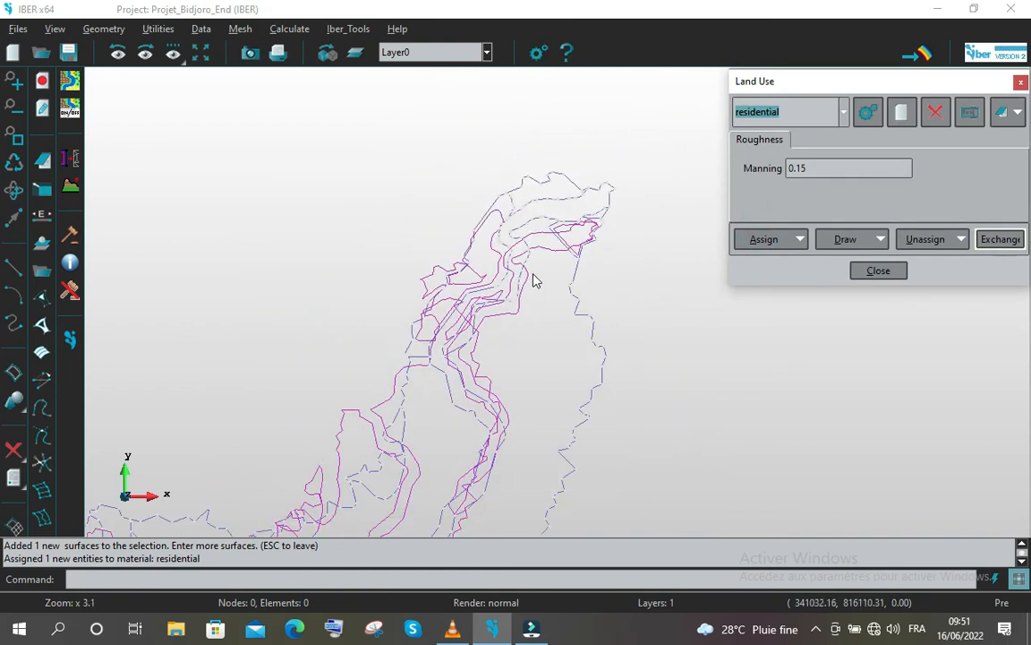
scroll(483, 452, "up", 3)
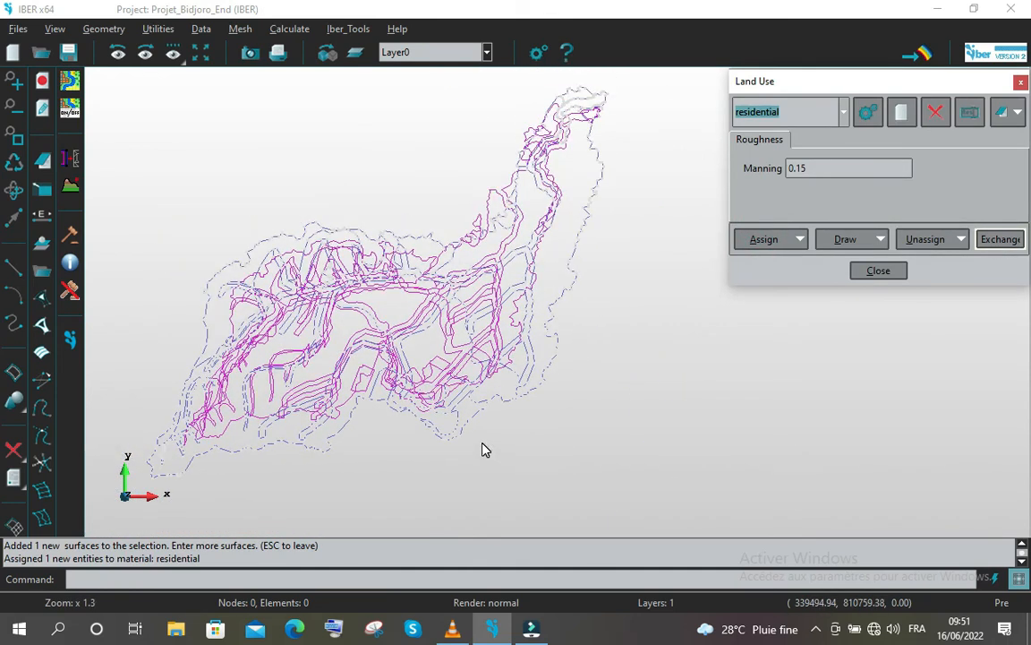
left_click(881, 239)
left_click(885, 240)
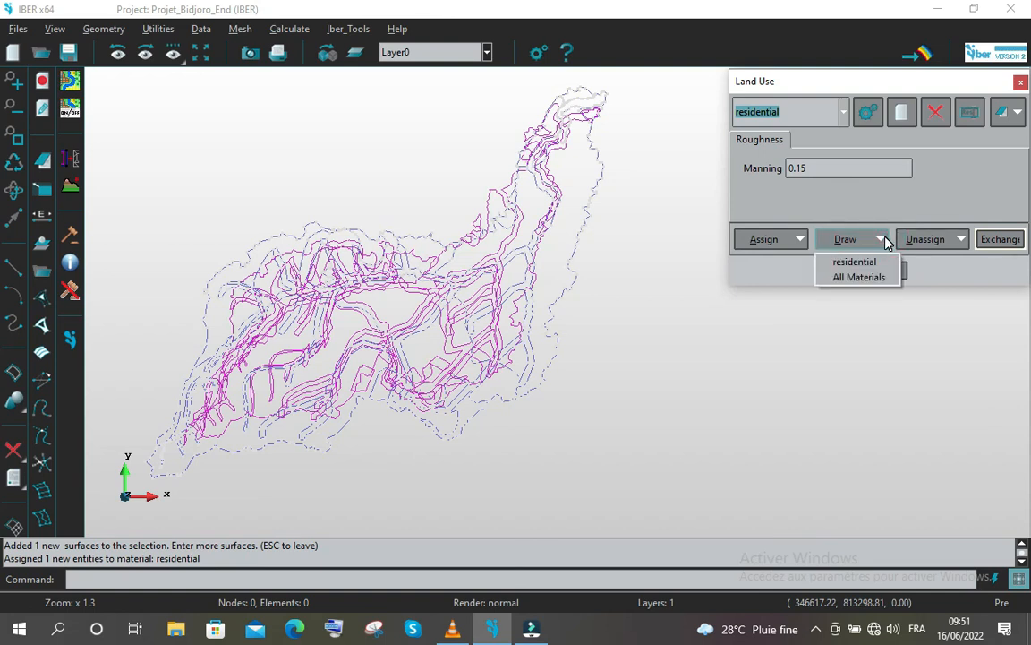
left_click(861, 277)
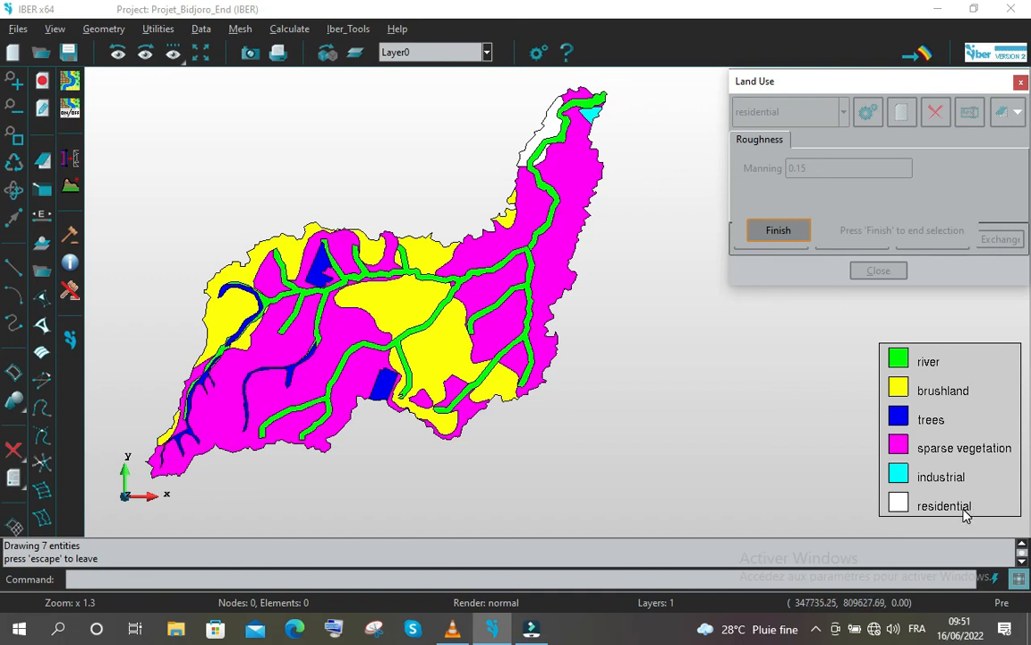
left_click(775, 231)
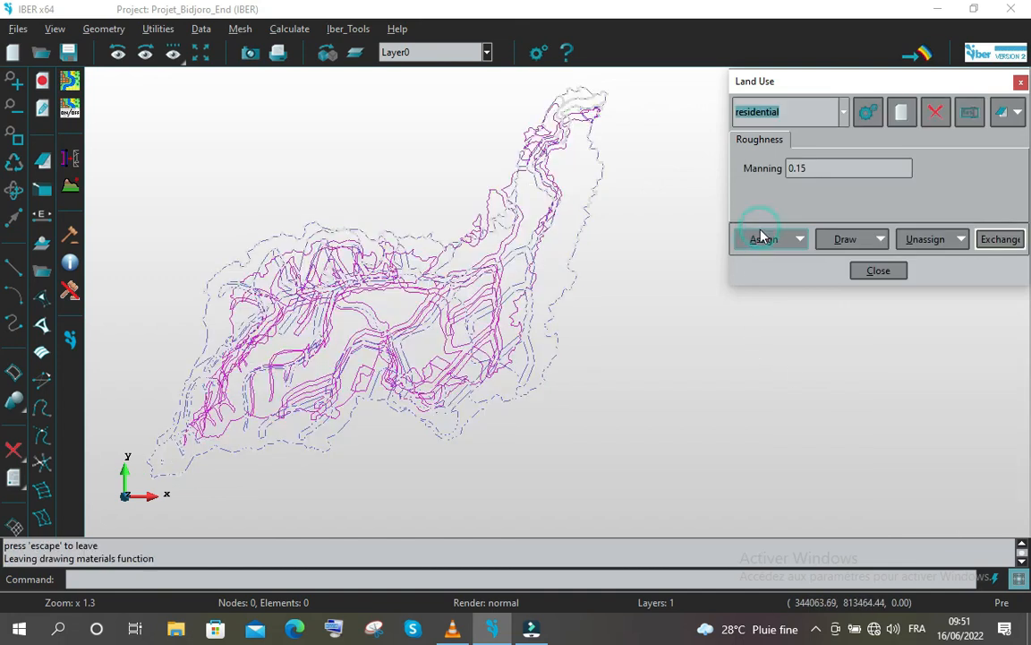
left_click(878, 271)
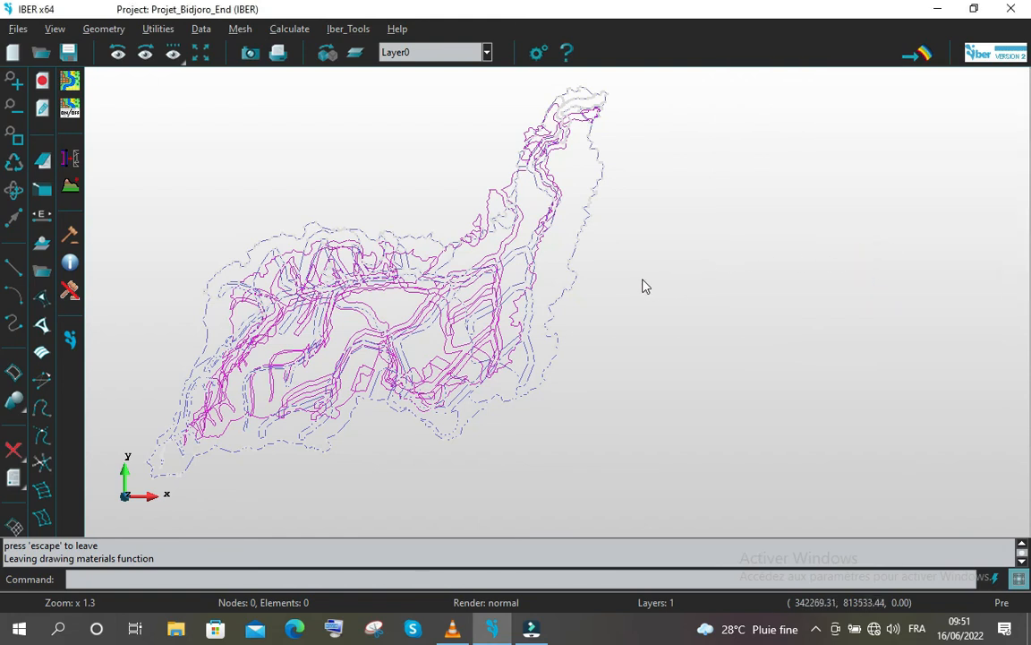